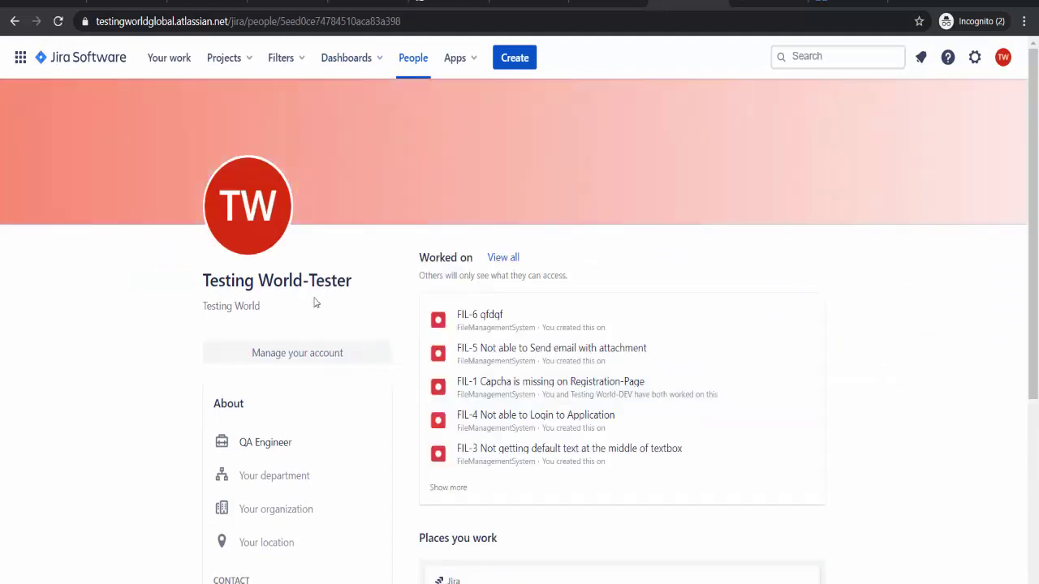
# - Go back to the Jira Default dashboard, which lists the FileManagementSystem (FIL) project
pyautogui.click(15, 21)
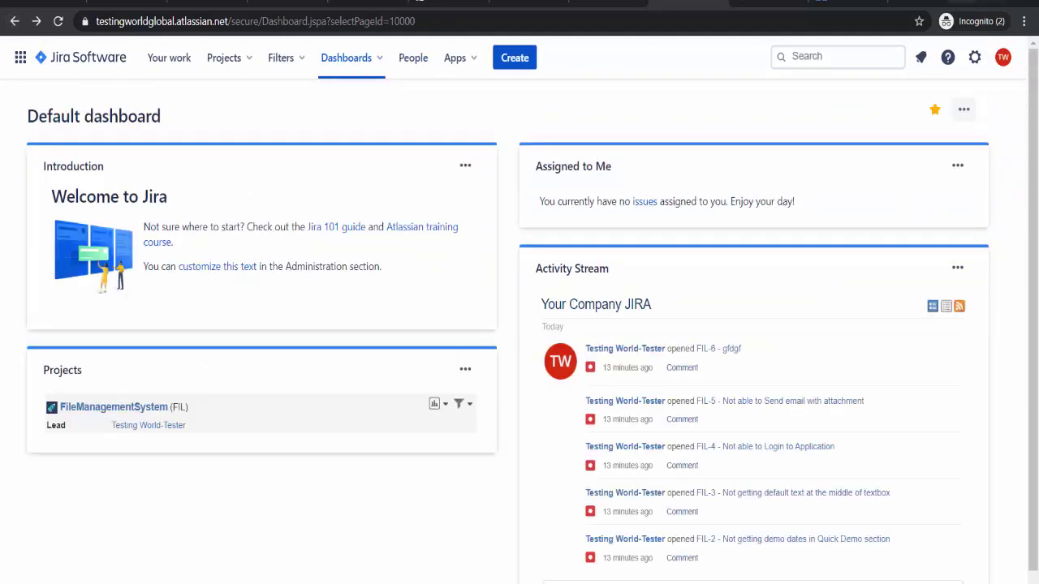
# - Load the Testing World login and sign-up page in a new private tab
pyautogui.click(907, 2)
pyautogui.write('th')
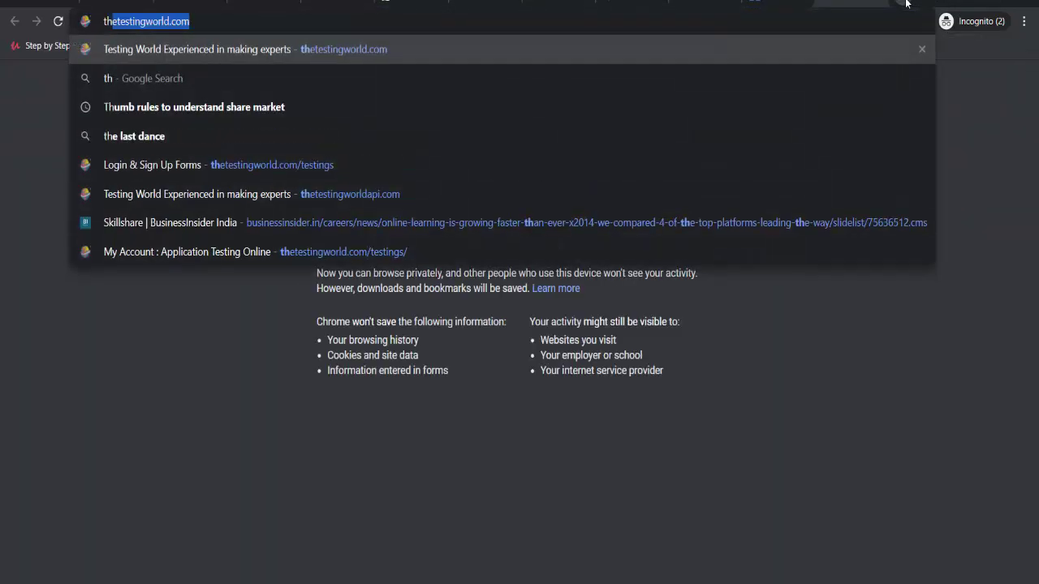
pyautogui.press('Right')
pyautogui.press('Down')
pyautogui.press('Up')
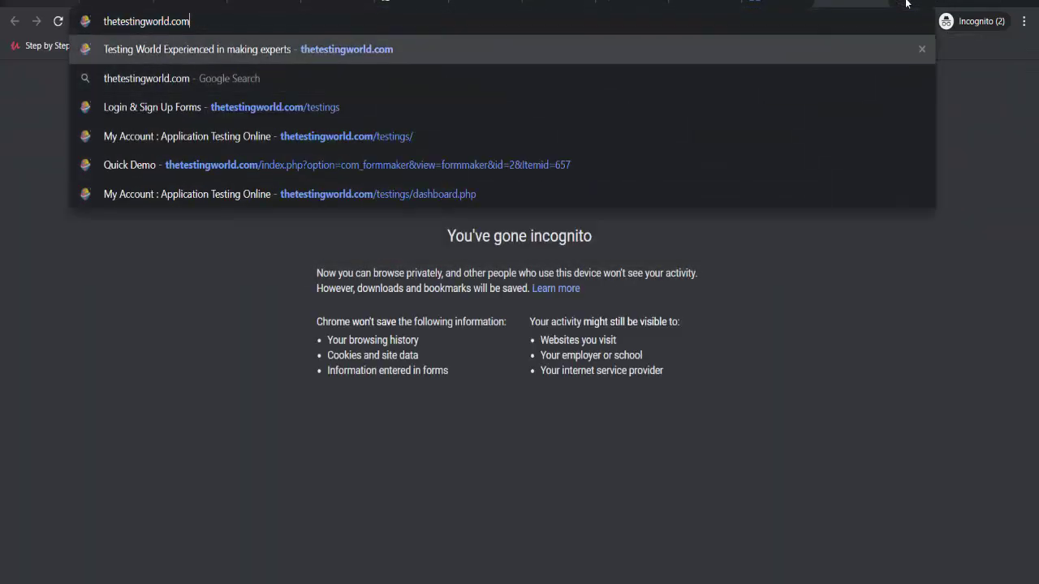
pyautogui.press('Down')
pyautogui.press('Down')
pyautogui.press('Return')
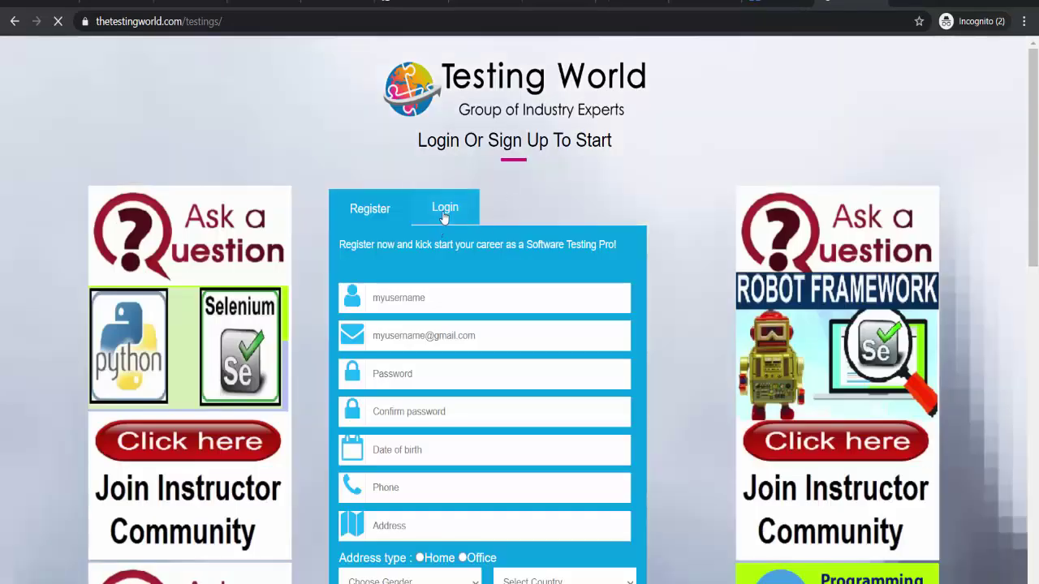
# - Log in on the Login tab with the saved username and the account password
pyautogui.click(446, 211)
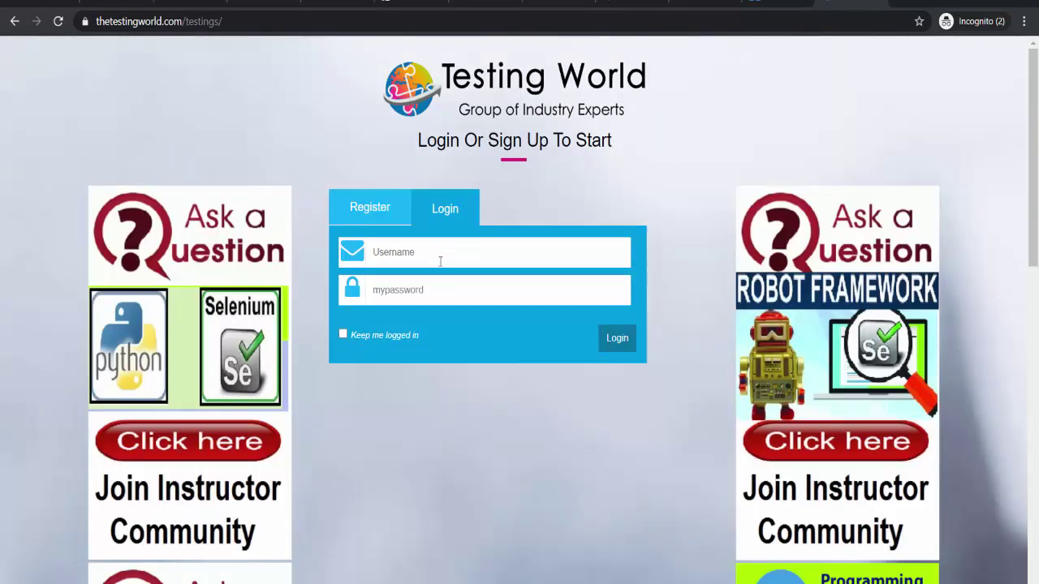
pyautogui.click(442, 251)
pyautogui.write('test')
pyautogui.press('Tab')
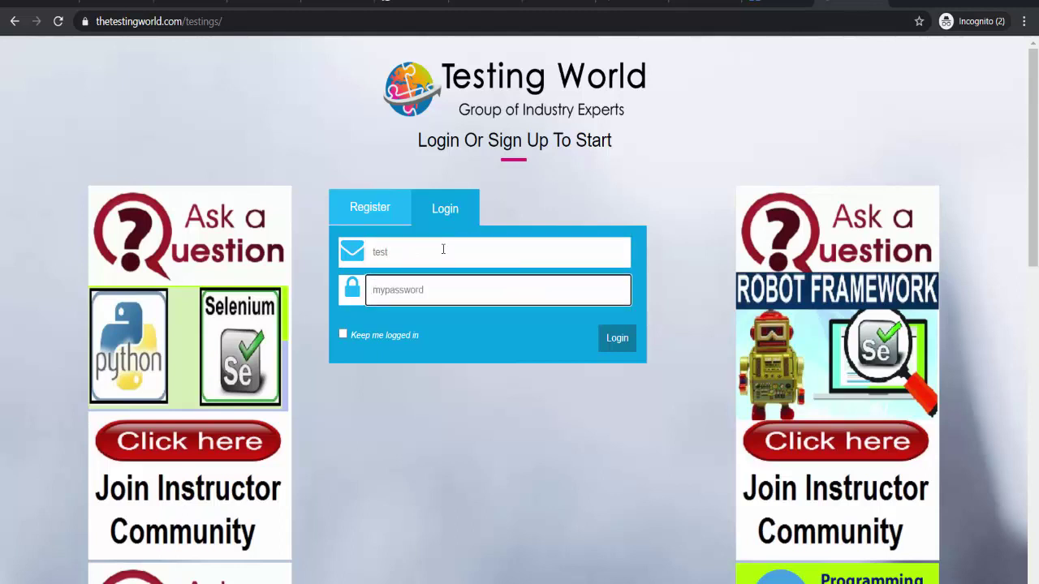
pyautogui.write('test')
pyautogui.click(618, 342)
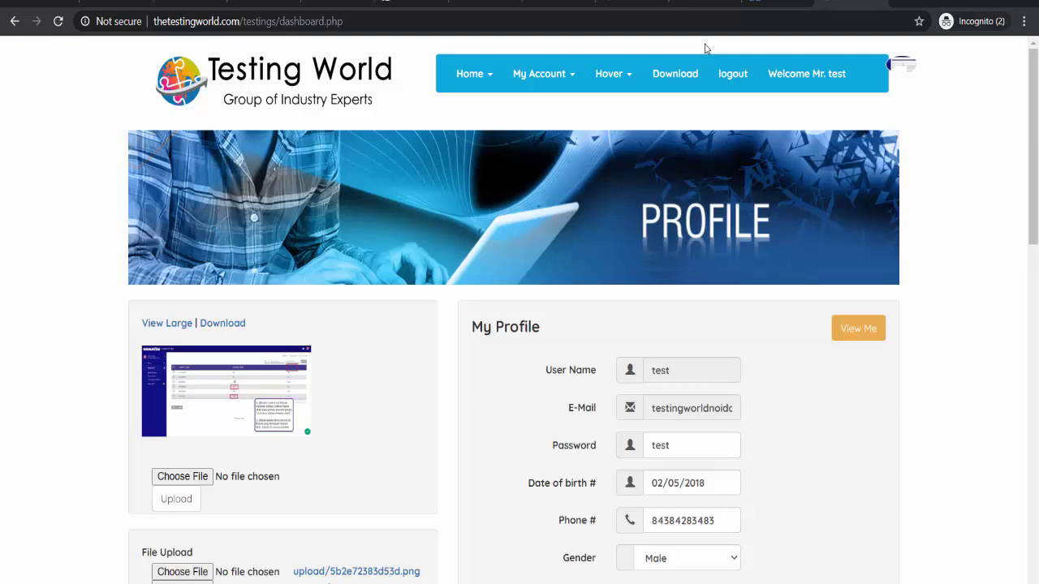
# - Paste the profile-page screenshot into Paint and crop it to the browser area
pyautogui.press('super+r')
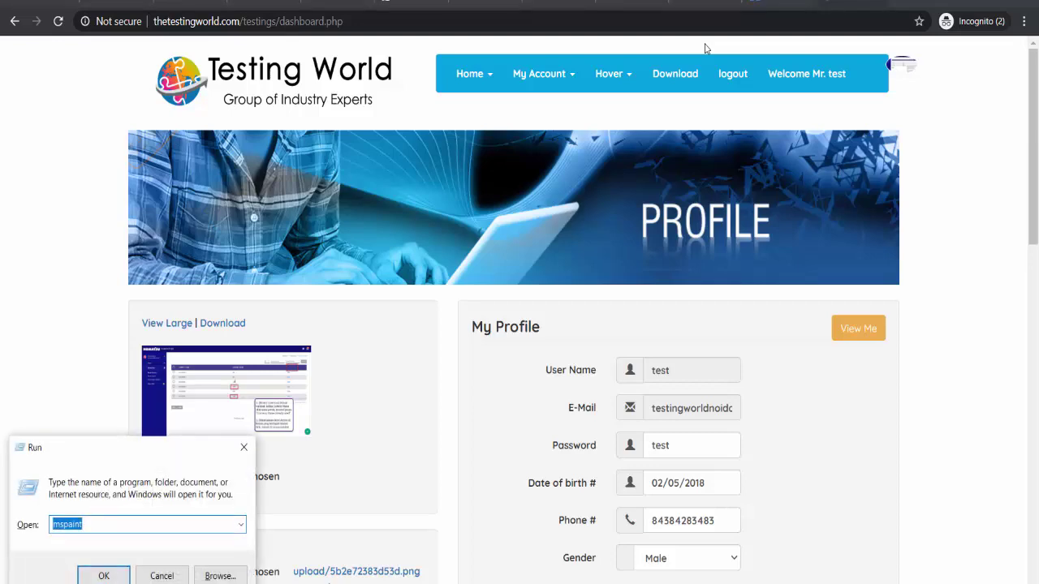
pyautogui.press('Return')
pyautogui.hotkey('ctrl', 'v')
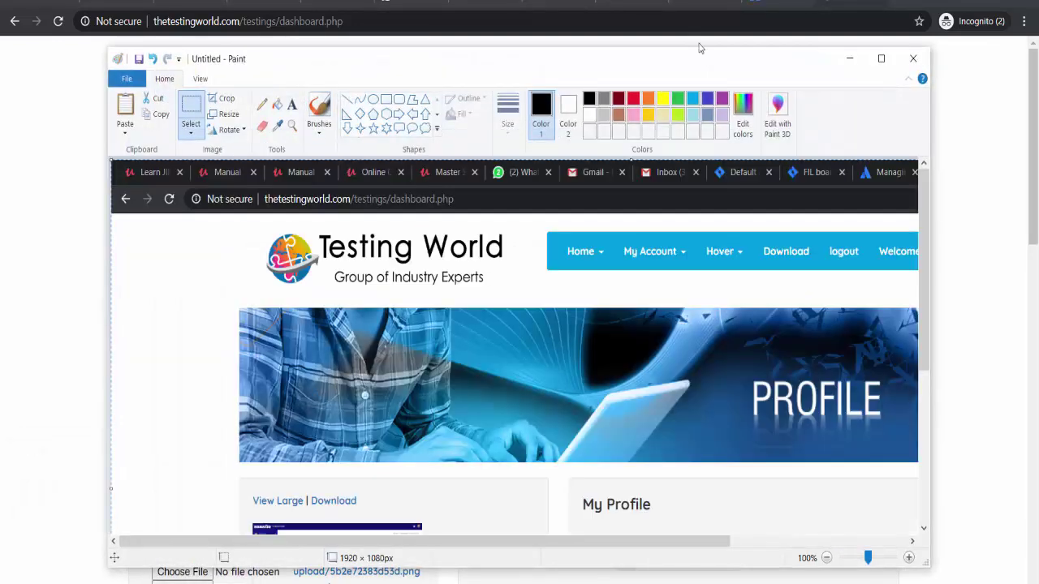
pyautogui.click(881, 58)
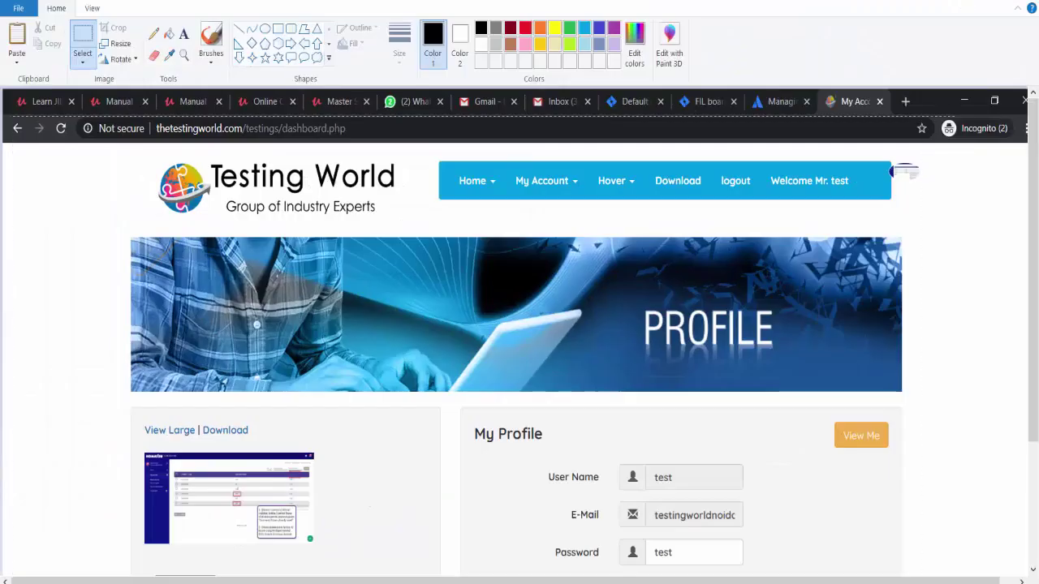
pyautogui.rightClick(744, 279)
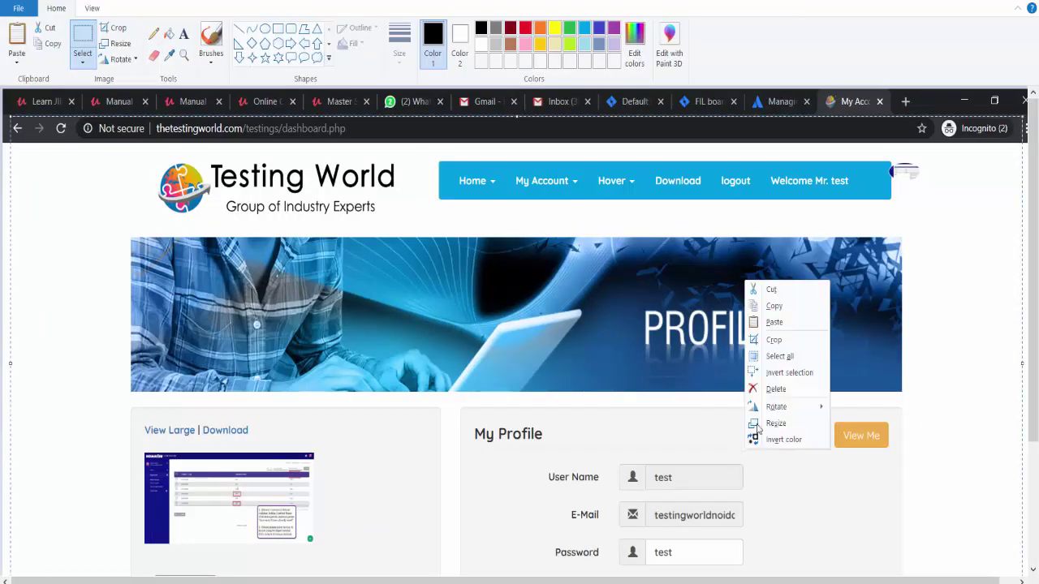
pyautogui.press('Escape')
pyautogui.rightClick(618, 338)
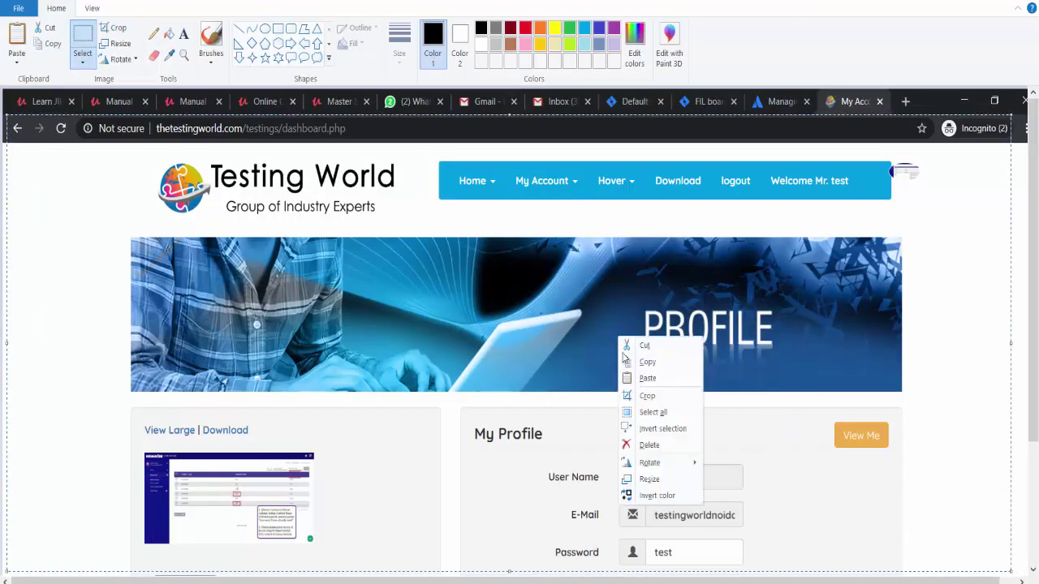
pyautogui.click(659, 395)
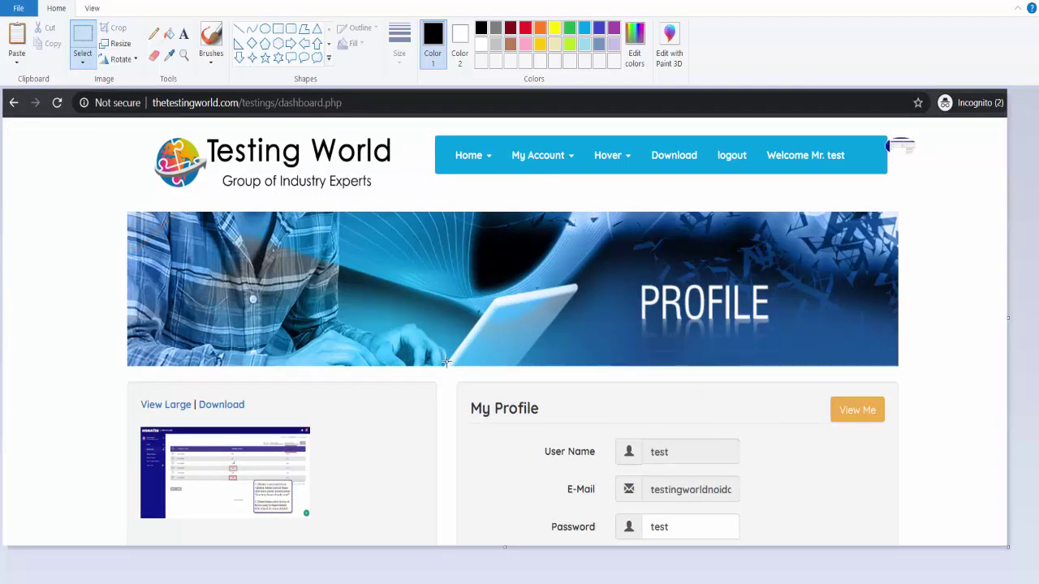
# - Save the cropped image as WelcomeMessage
pyautogui.hotkey('ctrl', 's')
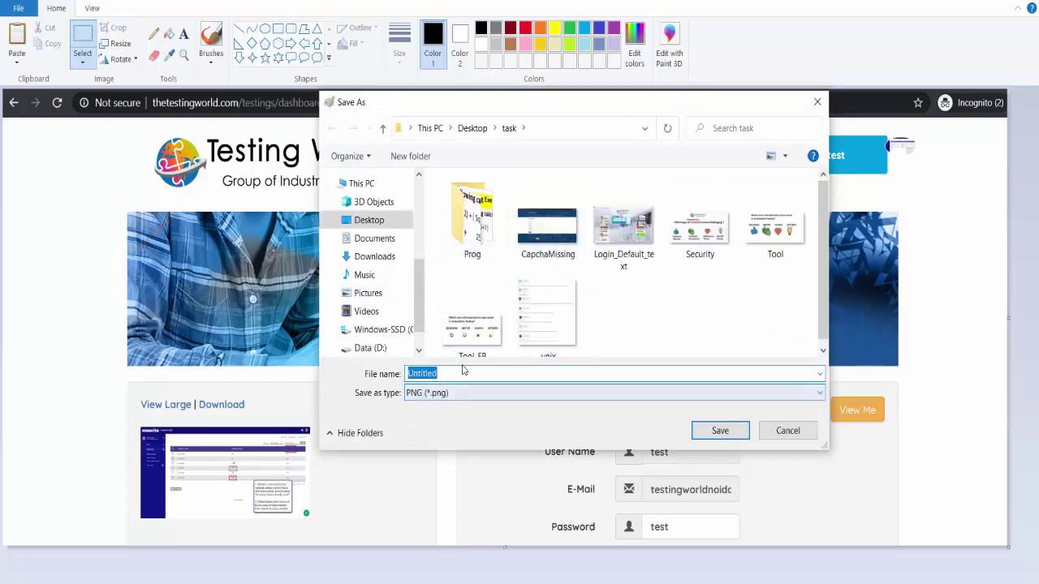
pyautogui.click(460, 369)
pyautogui.doubleClick(461, 370)
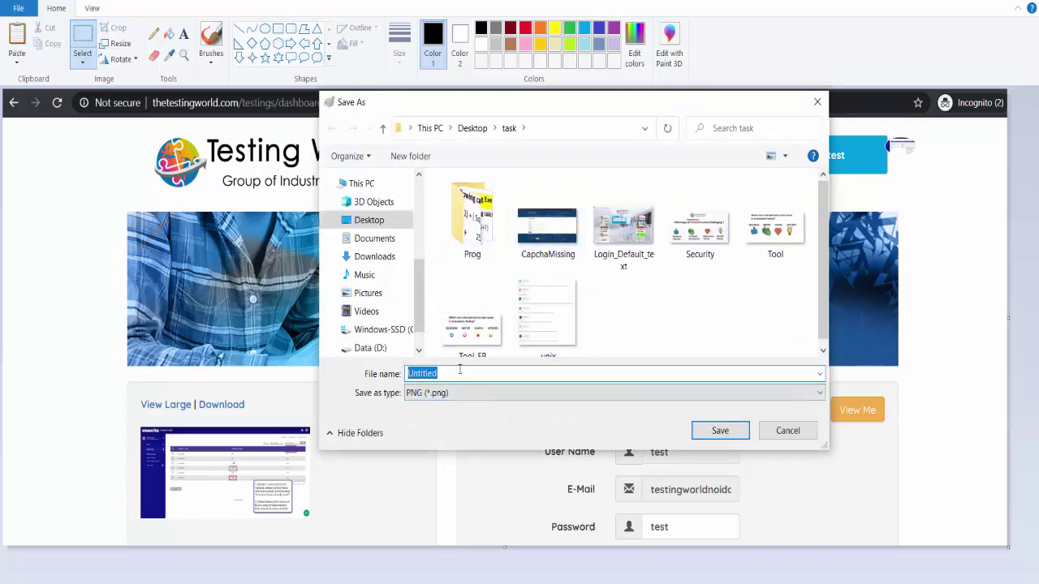
pyautogui.write('WelcomeMessage')
pyautogui.press('Return')
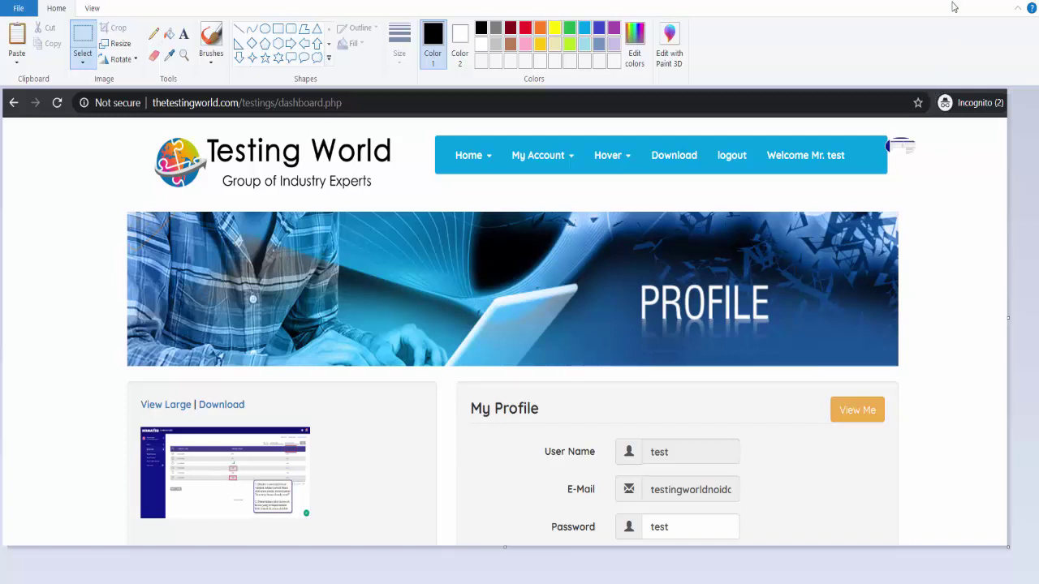
# - Start a new Jira issue with summary 'Not getting Welcome message after login'
pyautogui.moveTo(568, 583)
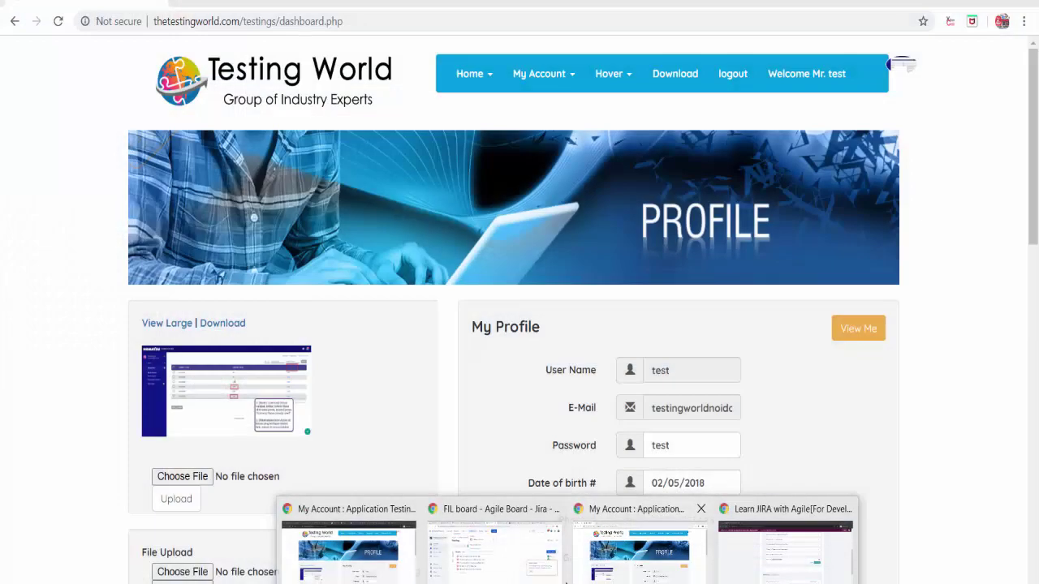
pyautogui.click(496, 556)
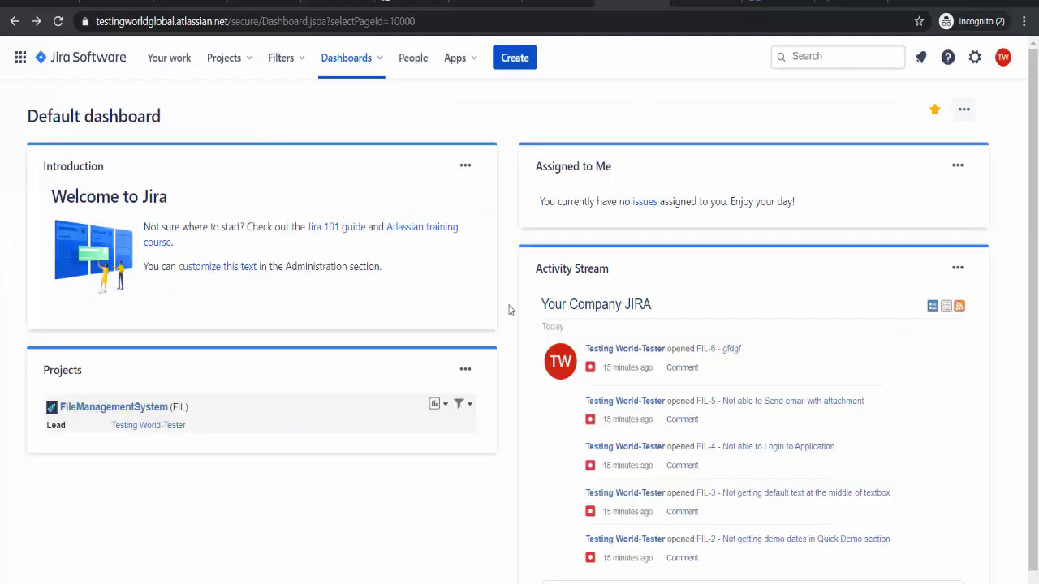
pyautogui.click(503, 58)
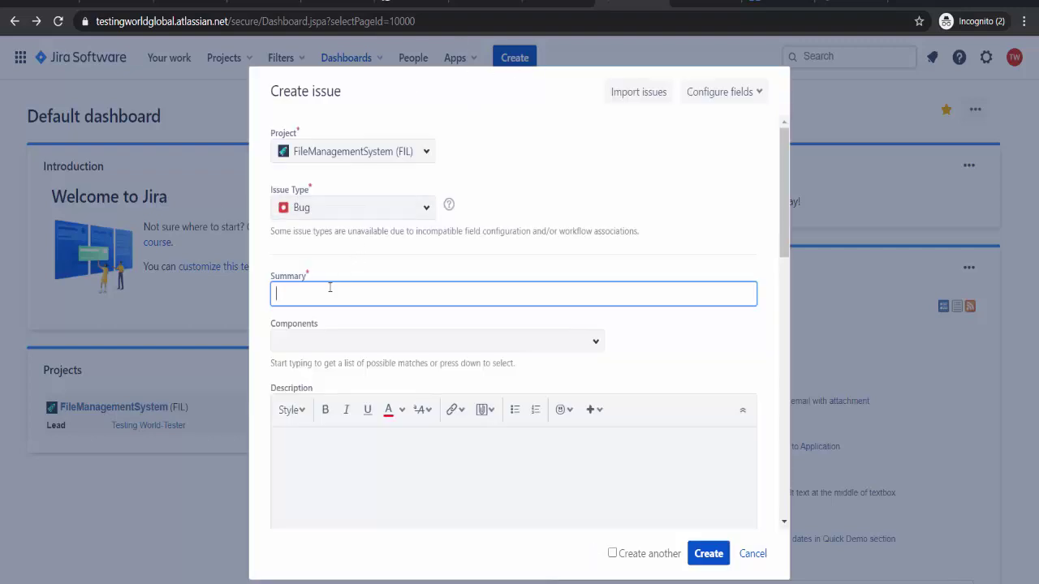
pyautogui.write('N')
pyautogui.write('pot')
pyautogui.press('BackSpace')
pyautogui.press('BackSpace')
pyautogui.press('BackSpace')
pyautogui.press('BackSpace')
pyautogui.write('ot ge')
pyautogui.press('Down')
pyautogui.press('Return')
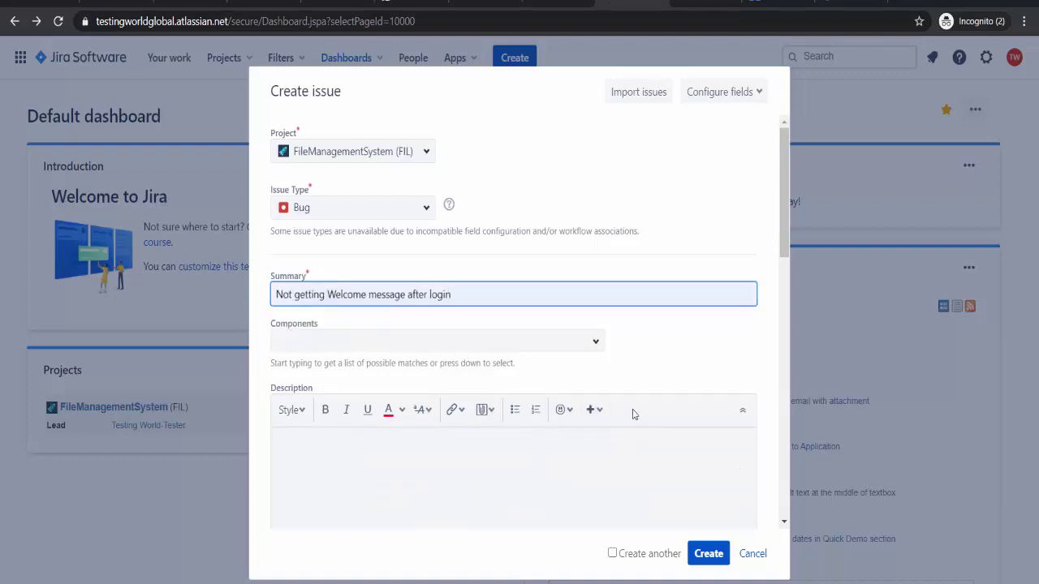
# - Set the component to Login and clear the description's placeholder text
pyautogui.click(591, 342)
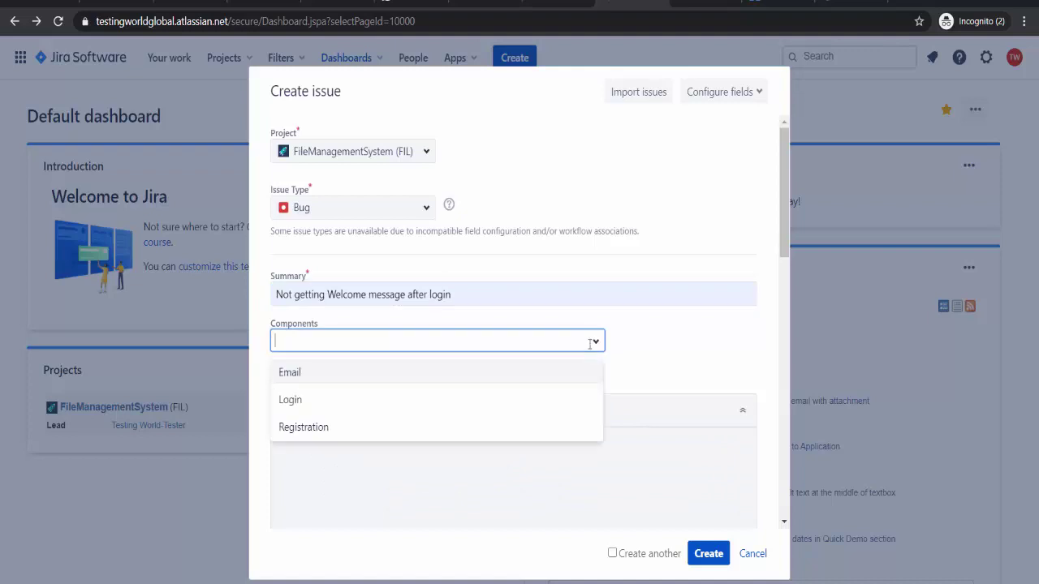
pyautogui.click(310, 403)
pyautogui.click(323, 410)
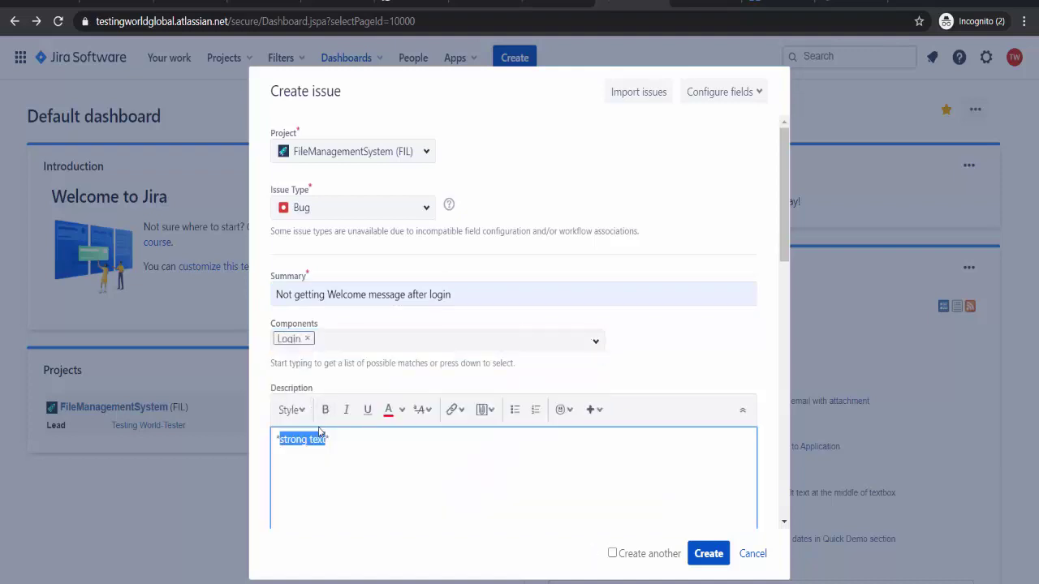
pyautogui.click(365, 455)
pyautogui.hotkey('ctrl', 'a')
pyautogui.press('BackSpace')
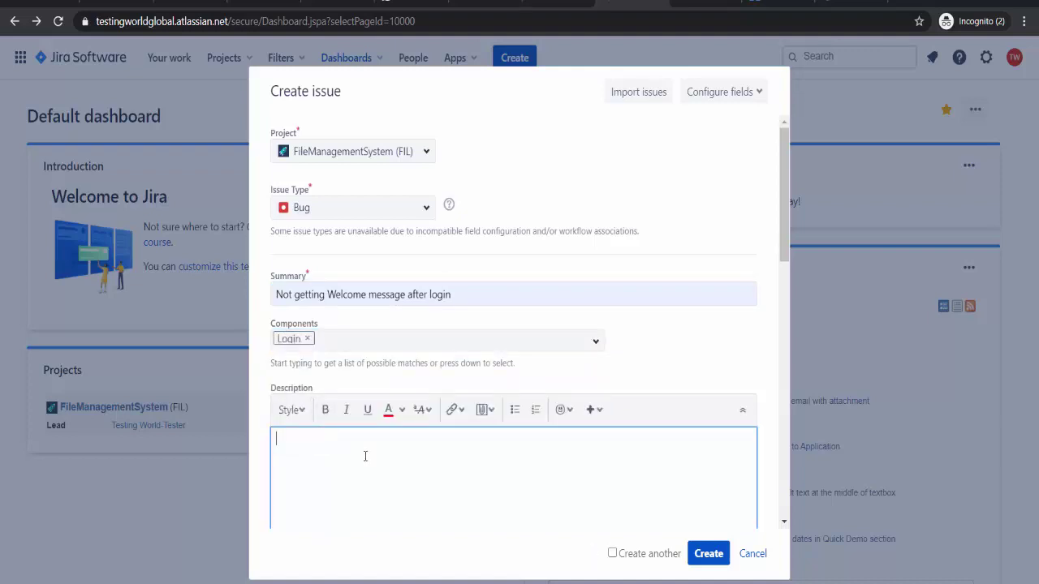
# - Write the opening sentence and Expected results: user logged in and gets welcome message
pyautogui.write('After')
pyautogui.press('BackSpace')
pyautogui.press('BackSpace')
pyautogui.press('BackSpace')
pyautogui.press('BackSpace')
pyautogui.press('BackSpace')
pyautogui.write('While')
pyautogui.press('BackSpace')
pyautogui.press('BackSpace')
pyautogui.press('BackSpace')
pyautogui.press('BackSpace')
pyautogui.press('BackSpace')
pyautogui.press('BackSpace')
pyautogui.write('While testing login functional')
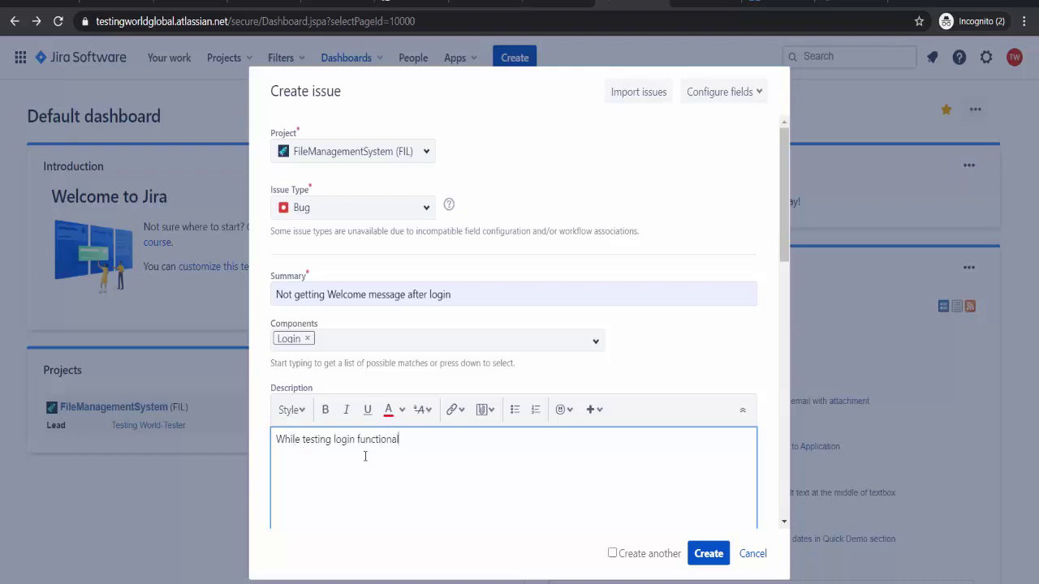
pyautogui.write('ity, After putting correct user')
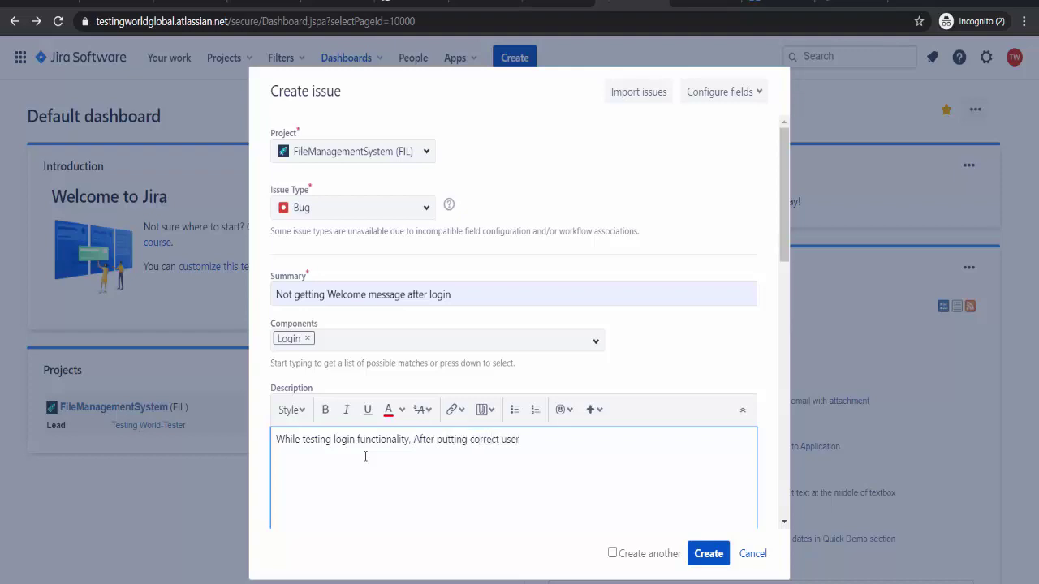
pyautogui.write('name and password as i click on log')
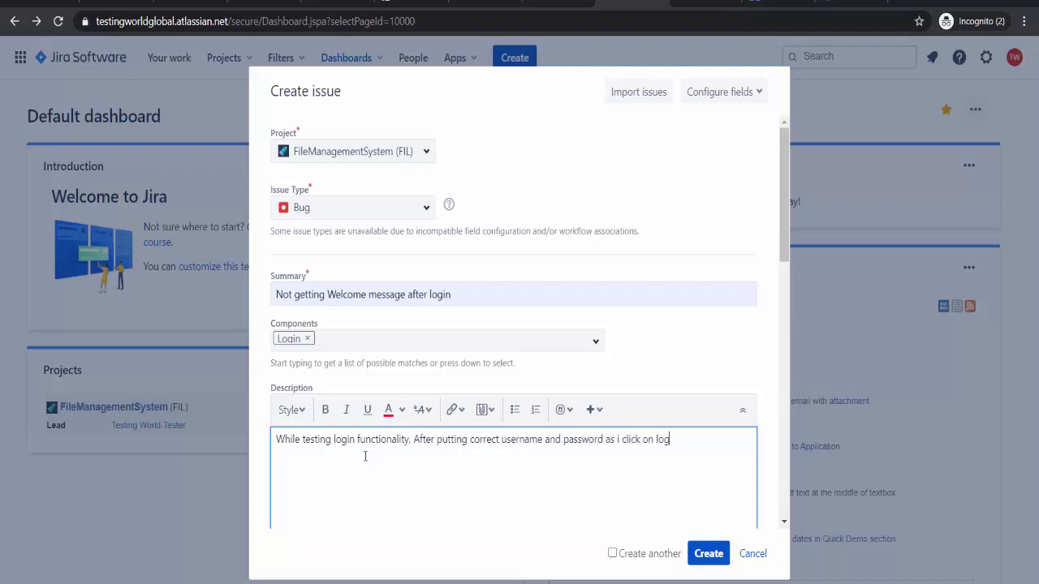
pyautogui.write('in button  ')
pyautogui.write('Ex')
pyautogui.write('pected :')
pyautogui.press('Return')
pyautogui.write('User sh')
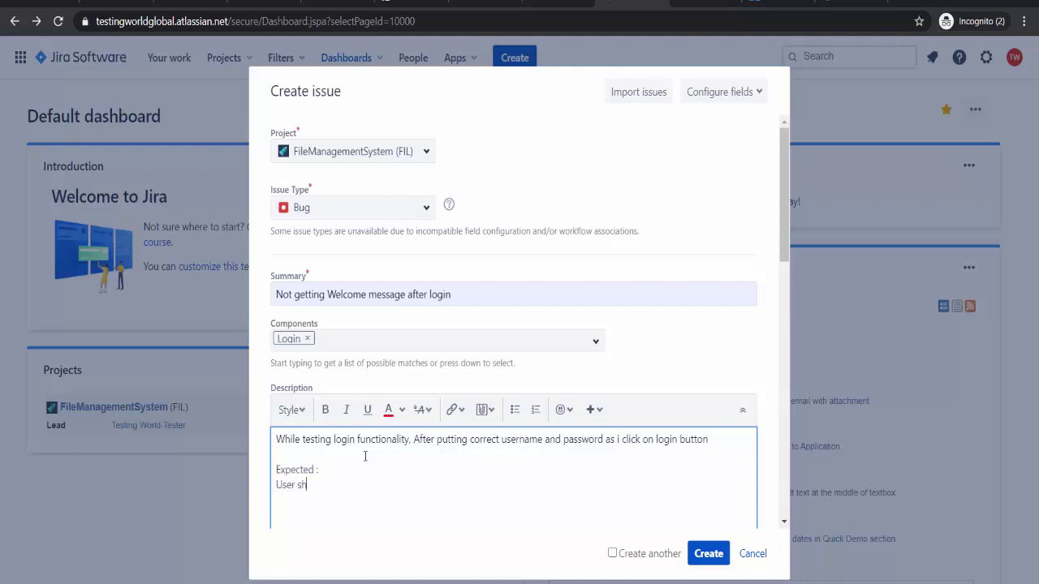
pyautogui.write('ould be logged in ')
pyautogui.write('User should')
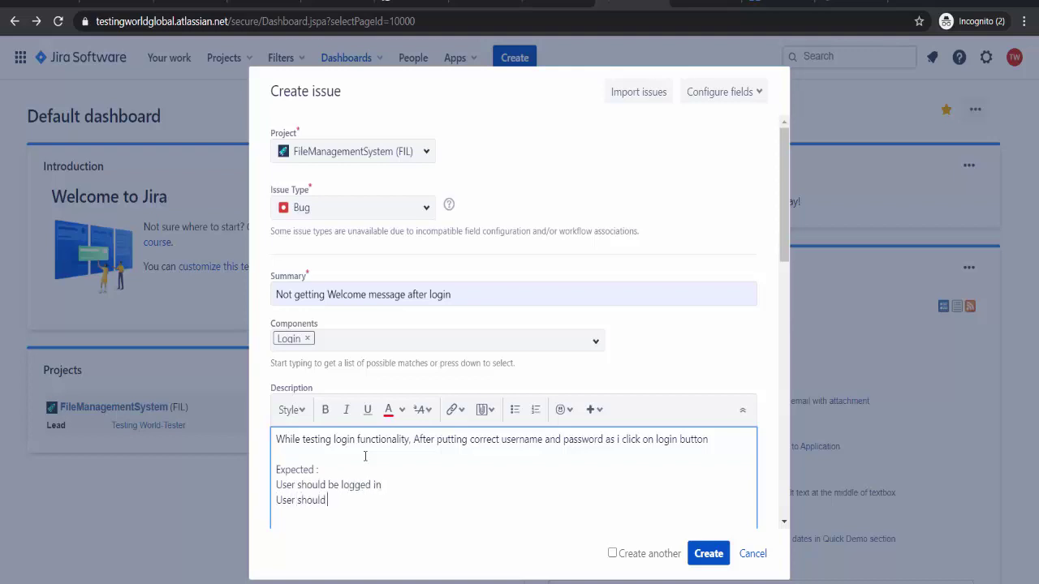
pyautogui.write(' get welcome message')
# - Add an 'Actual :' section: user logged in successfully, not getting welcome message
pyautogui.press('Return')
pyautogui.press('Return')
pyautogui.write('Act')
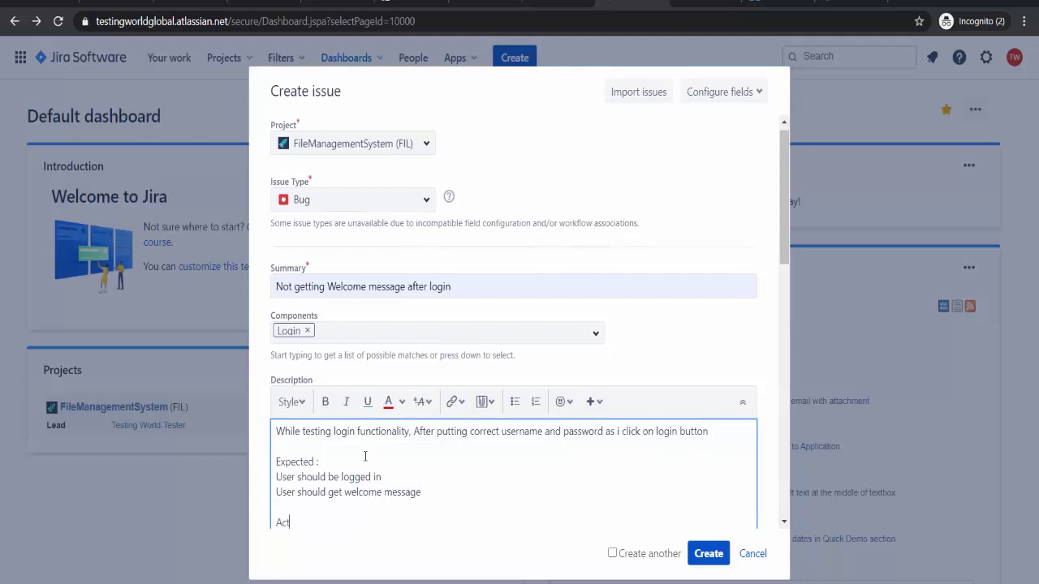
pyautogui.write('ual :')
pyautogui.press('Return')
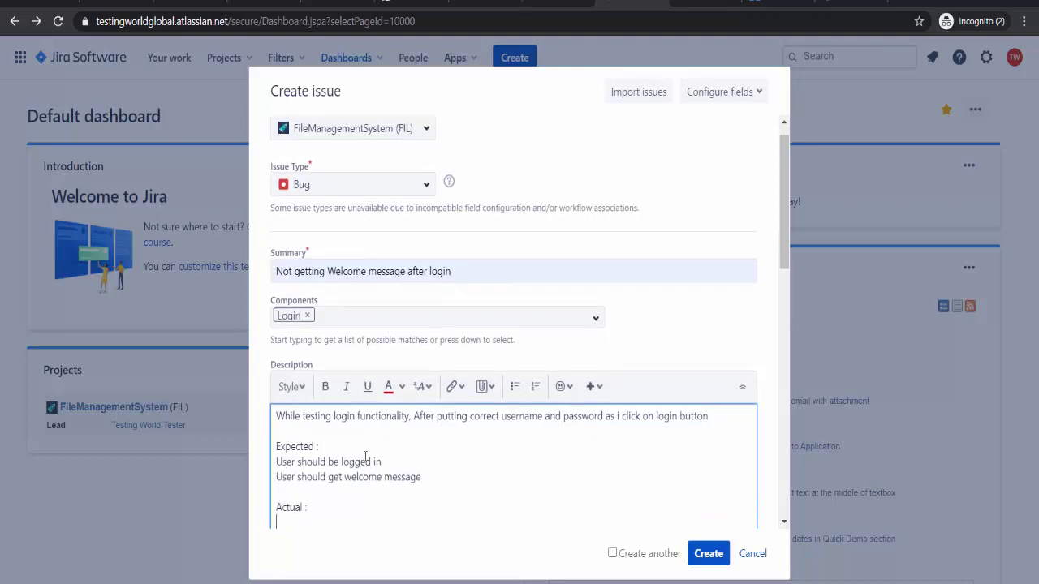
pyautogui.write('User us')
pyautogui.press('BackSpace')
pyautogui.write('logged in successfully')
pyautogui.press('Return')
pyautogui.write('N')
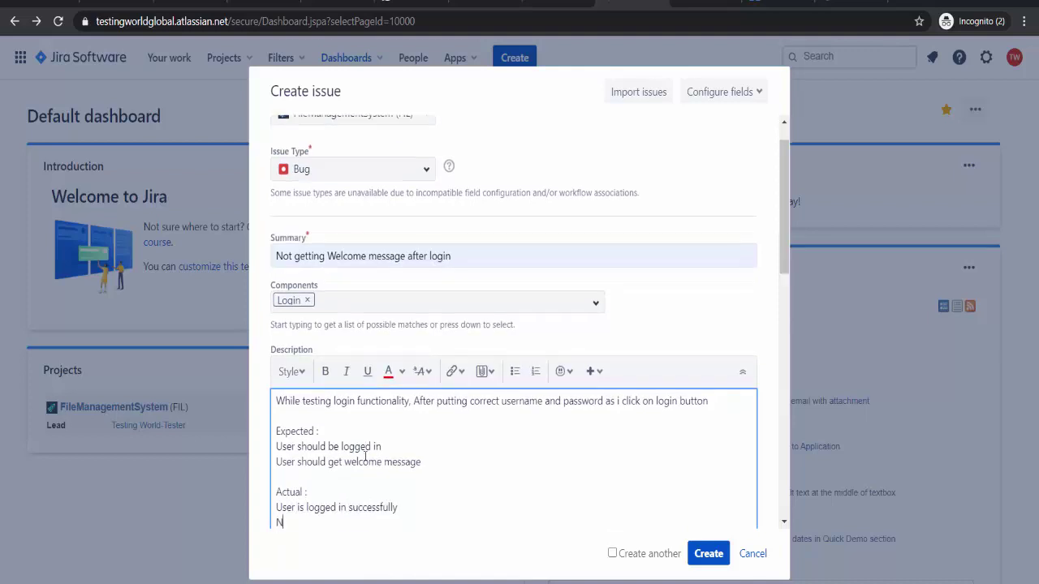
pyautogui.write('ot getto')
pyautogui.press('BackSpace')
pyautogui.press('BackSpace')
pyautogui.write('ong')
pyautogui.press('BackSpace')
pyautogui.press('BackSpace')
pyautogui.press('BackSpace')
pyautogui.press('BackSpace')
pyautogui.write('ing welcome messa')
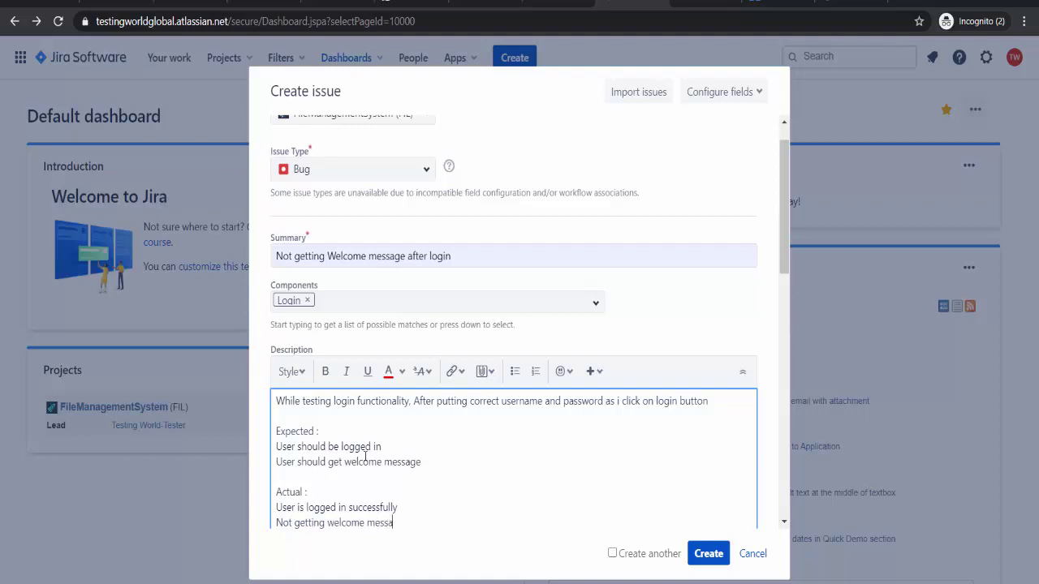
pyautogui.write('ge')
# - Add 'Steps to Reproduce': go to Login Page, enter correct username and password, click signin
pyautogui.press('Return')
pyautogui.press('Return')
pyautogui.press('Return')
pyautogui.write('S')
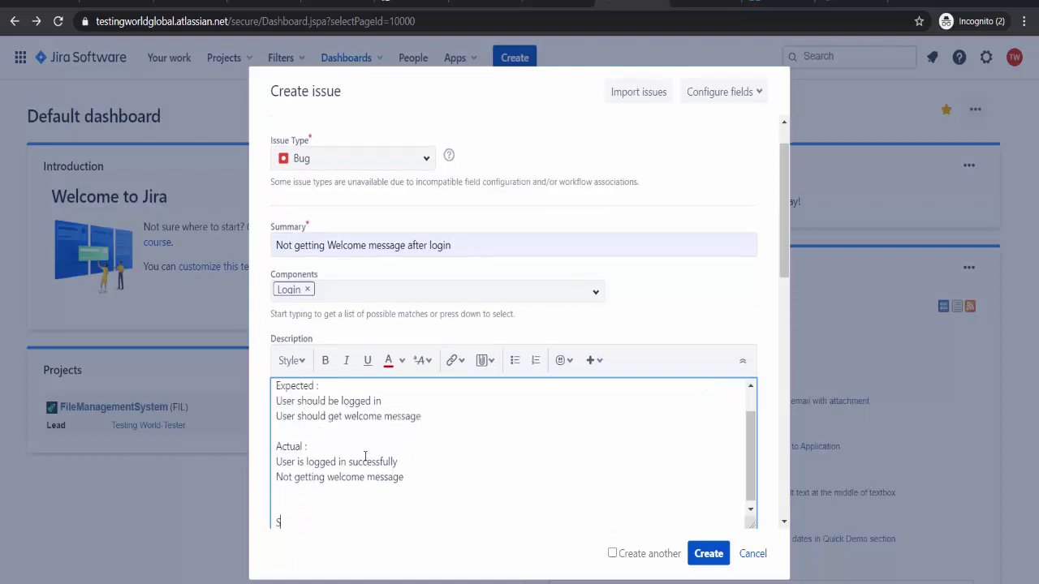
pyautogui.write('tep t')
pyautogui.press('BackSpace')
pyautogui.write('to Reproduce')
pyautogui.press('Return')
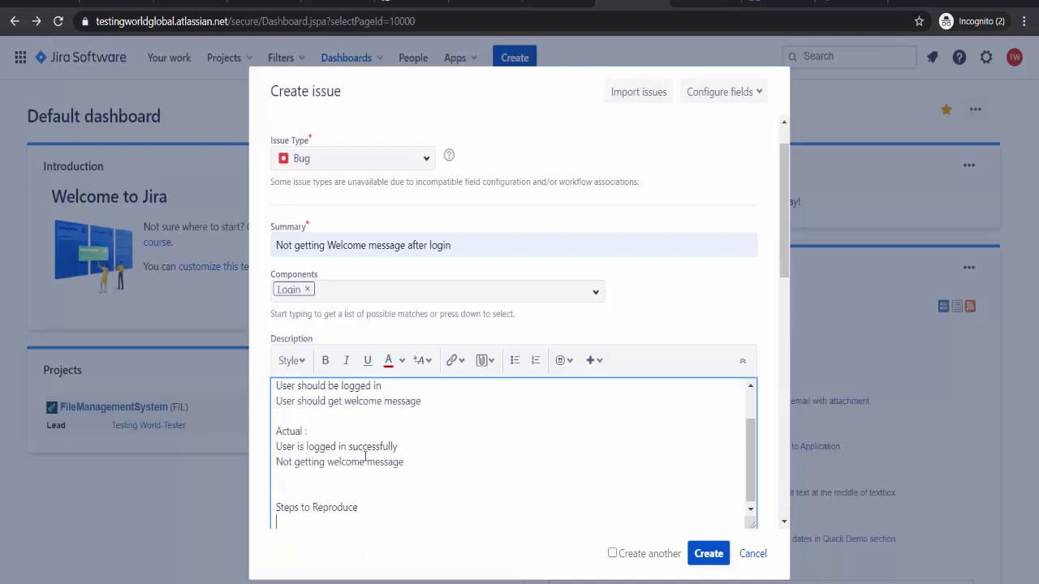
pyautogui.write('1. Go to Login Page')
pyautogui.press('Return')
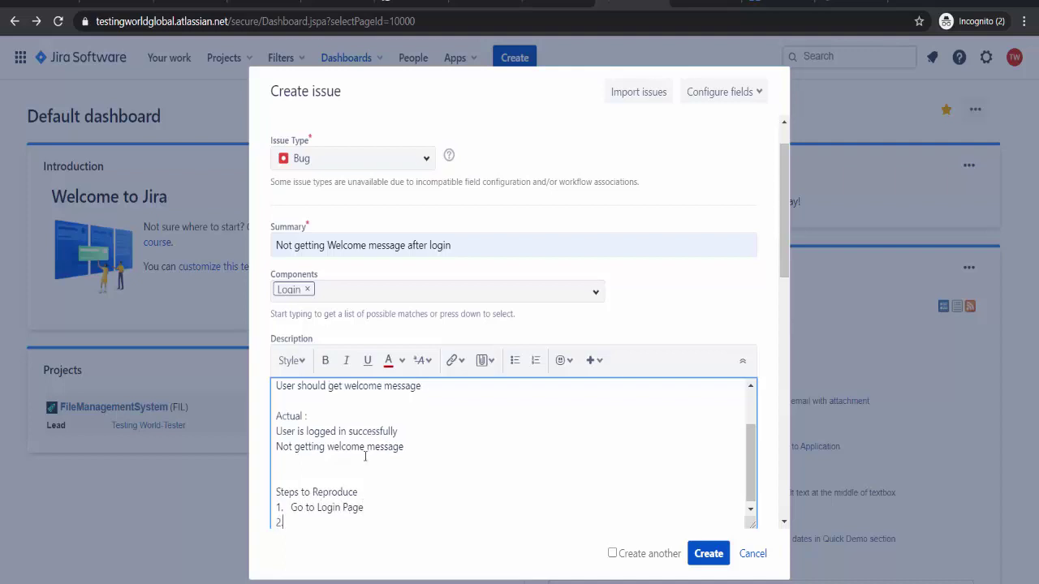
pyautogui.write('Enter correct username')
pyautogui.press('Return')
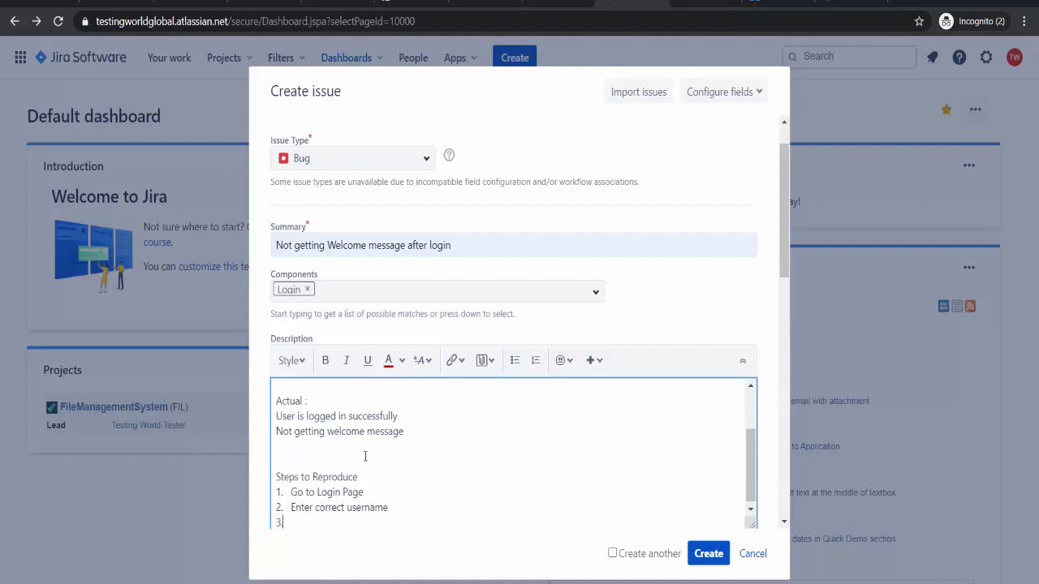
pyautogui.write('Enter cop')
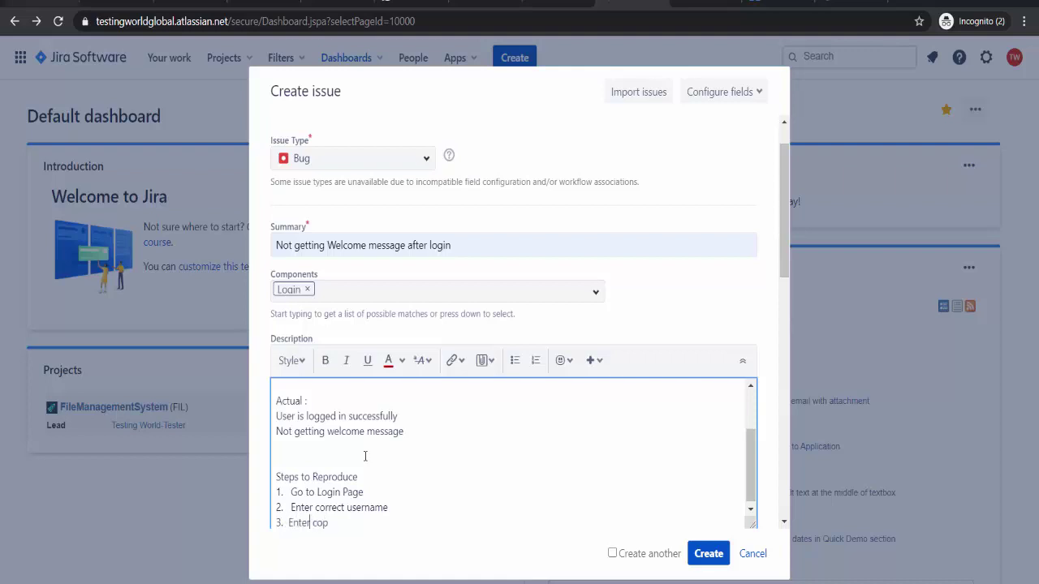
pyautogui.press('BackSpace')
pyautogui.write('rrect password')
pyautogui.press('Return')
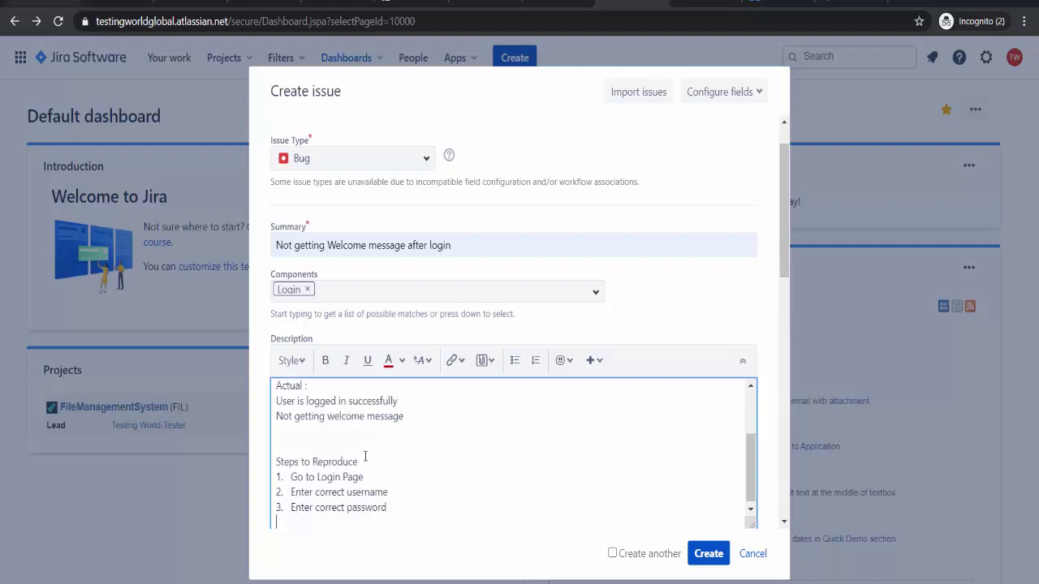
pyautogui.write('4.  Click on signin but')
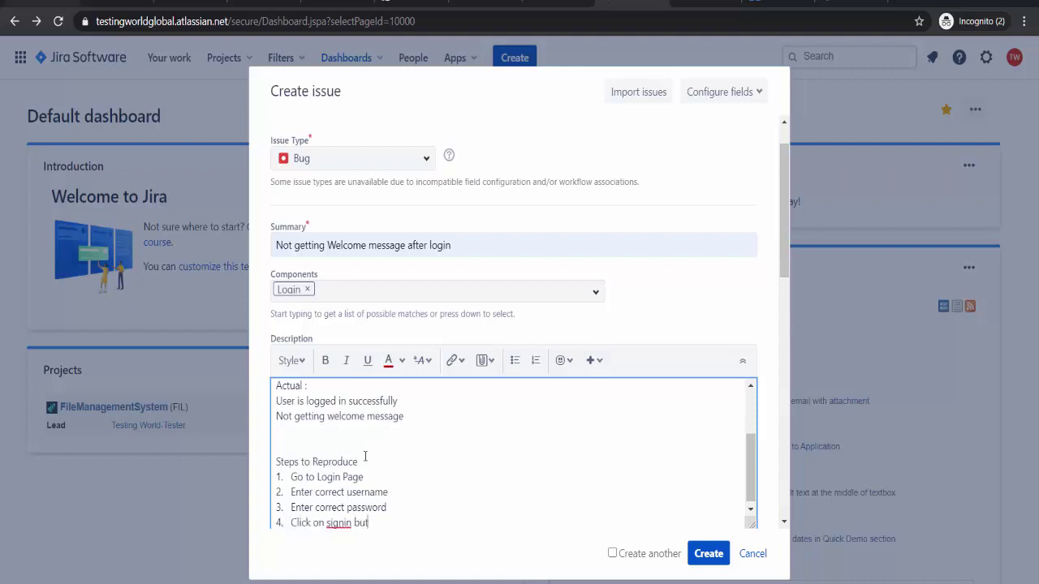
pyautogui.write('ton')
# - Copy the Expected and Actual text and paste it after the reproduction steps
pyautogui.scroll(2, 387, 453)
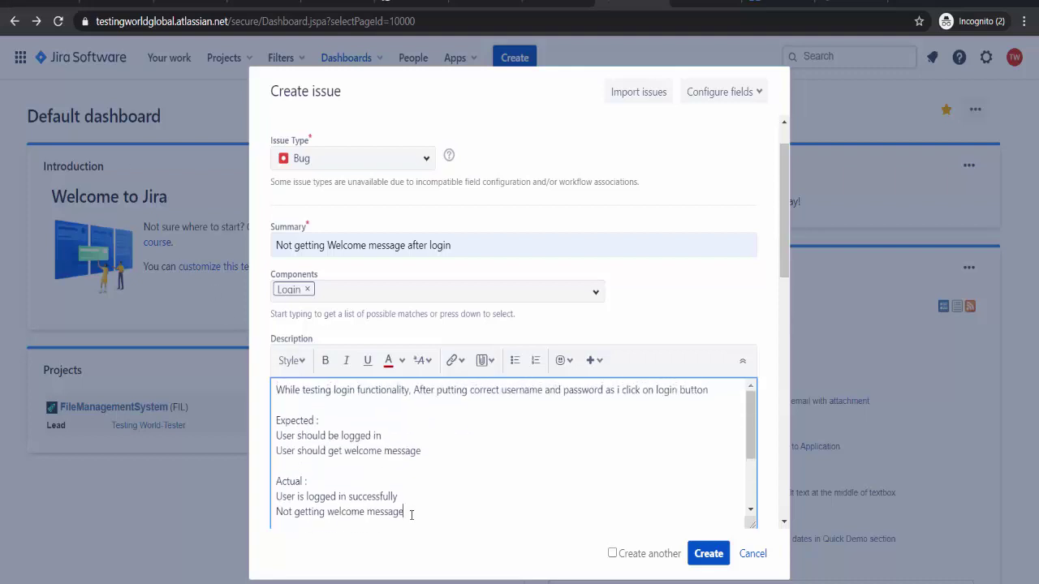
pyautogui.moveTo(405, 512); pyautogui.dragTo(276, 420)
pyautogui.hotkey('ctrl', 'c')
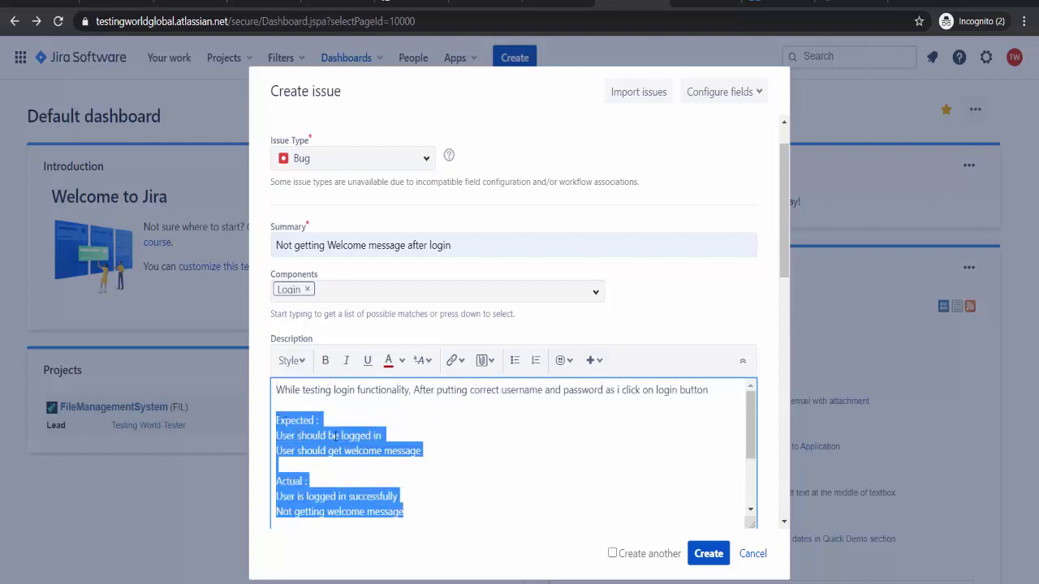
pyautogui.scroll(-5, 335, 436)
pyautogui.click(409, 211)
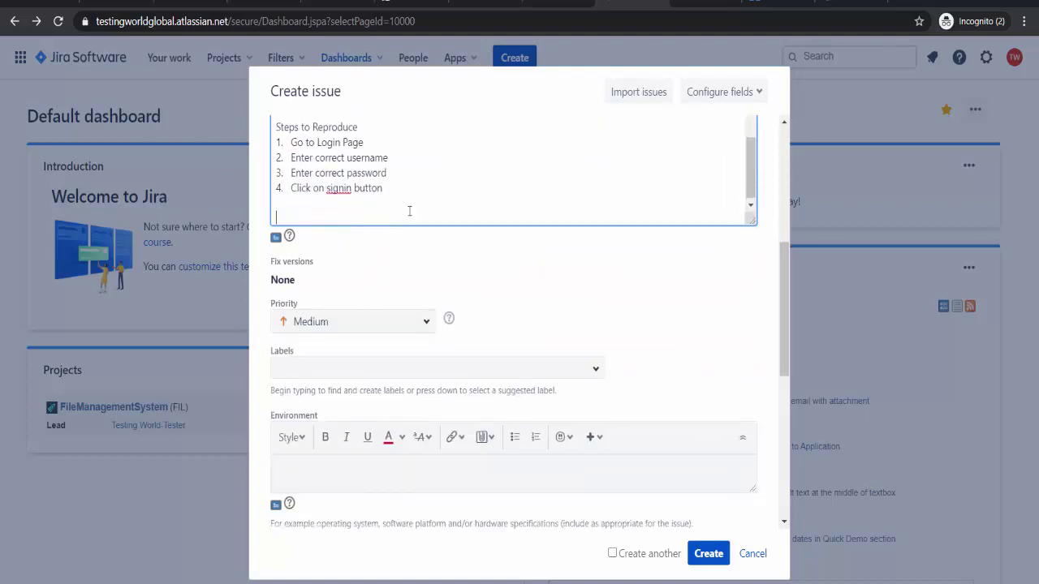
pyautogui.hotkey('ctrl', 'v')
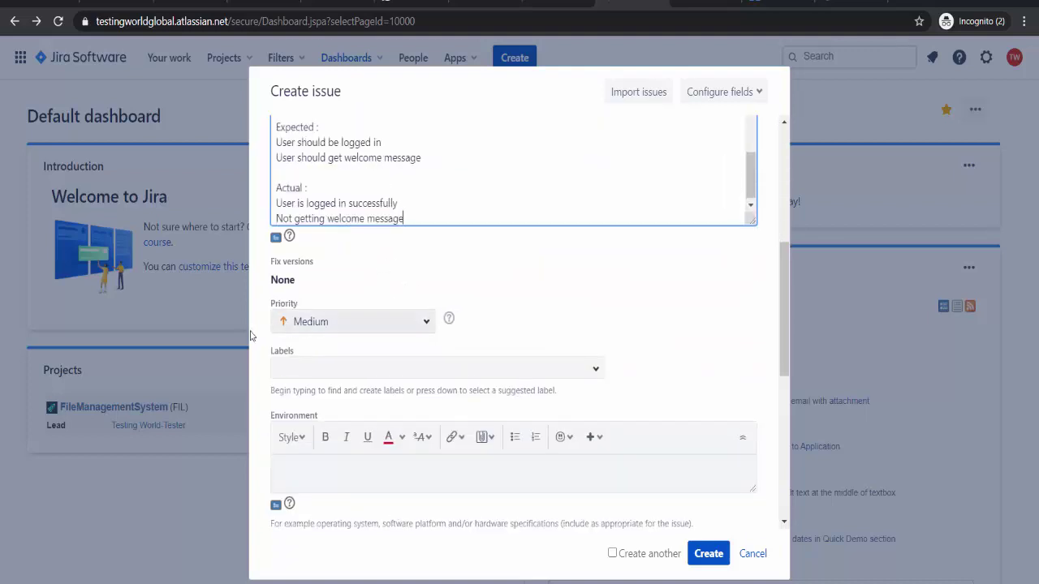
# - Switch the priority to High and then back to Medium
pyautogui.click(351, 323)
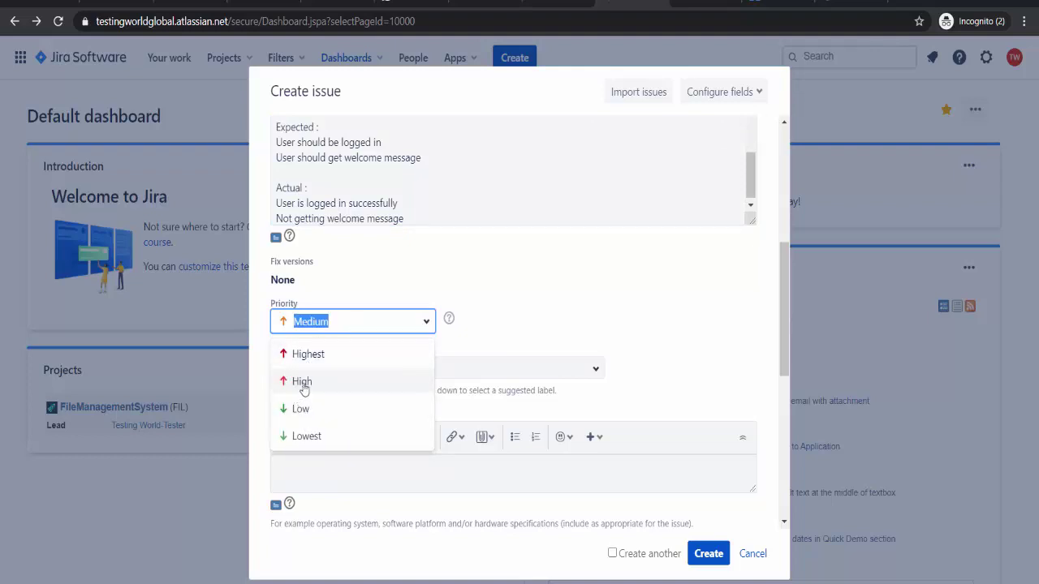
pyautogui.click(301, 383)
pyautogui.click(422, 323)
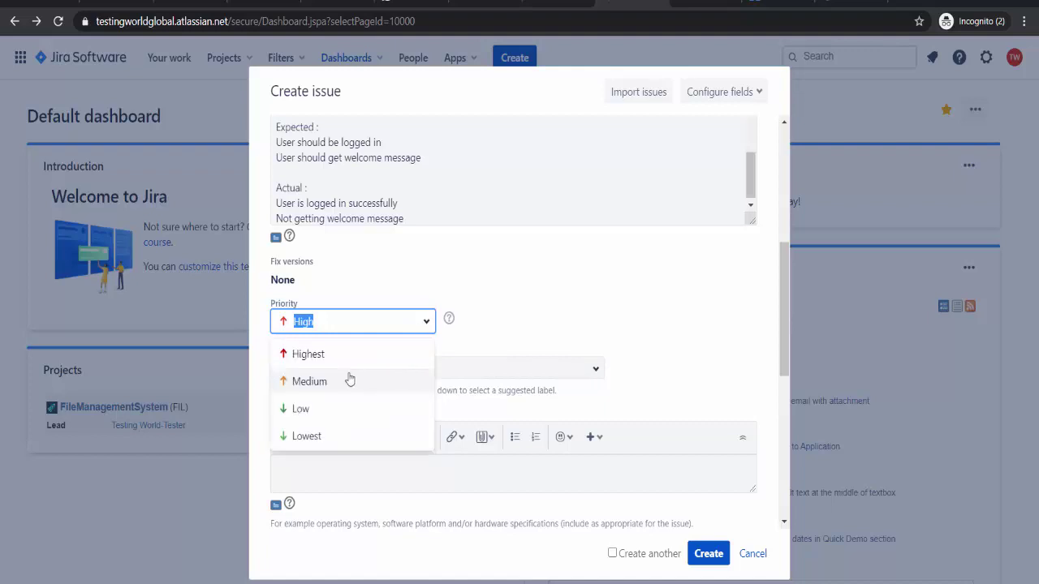
pyautogui.click(349, 378)
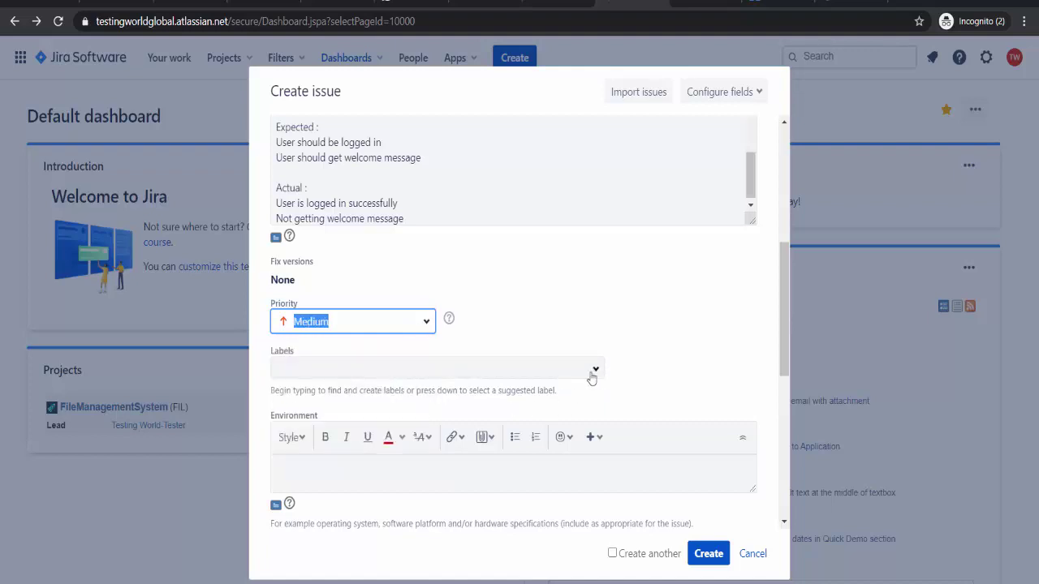
# - Create and apply a new 'Login' label to the bug
pyautogui.click(518, 373)
pyautogui.write('Login')
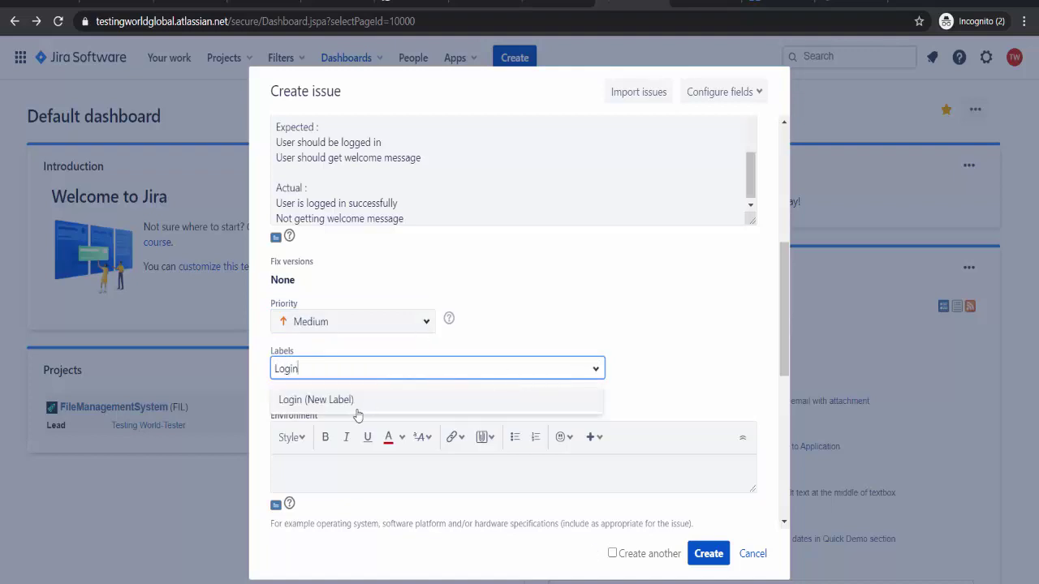
pyautogui.click(354, 408)
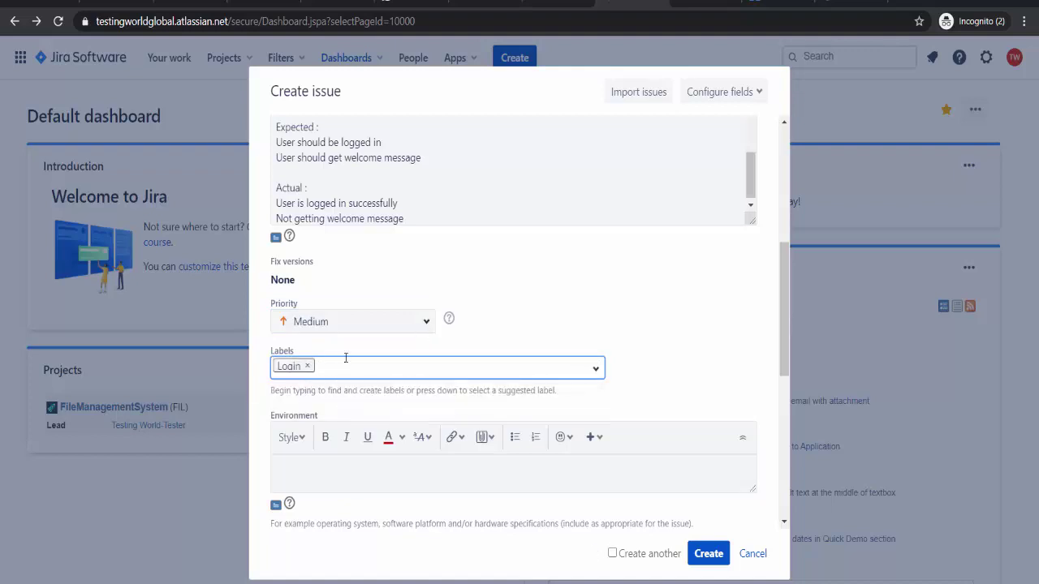
pyautogui.scroll(-2, 345, 358)
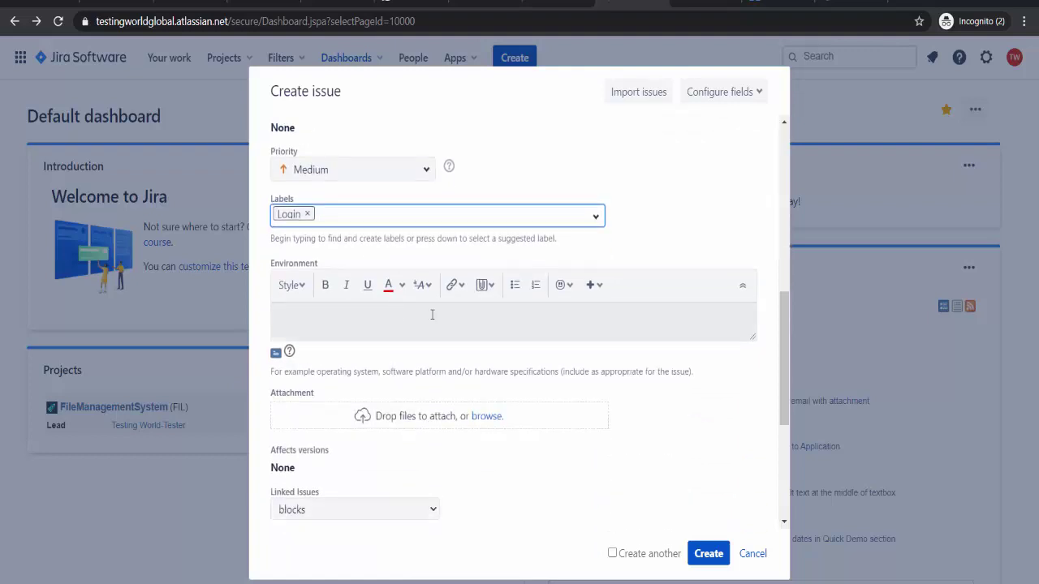
# - Attach WelcomeMessage.png from the Desktop task folder to the bug draft
pyautogui.click(487, 417)
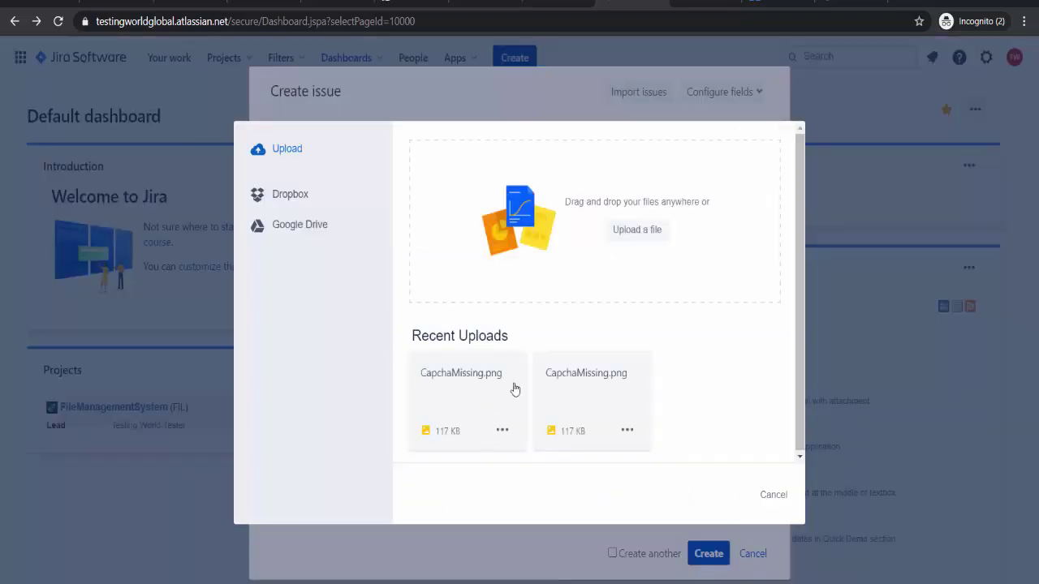
pyautogui.click(635, 231)
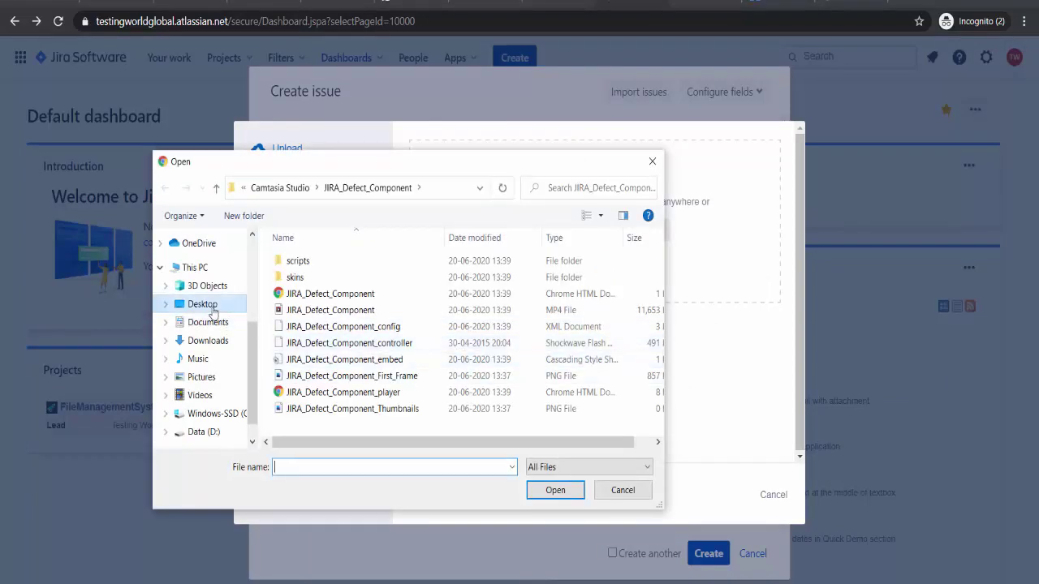
pyautogui.click(213, 313)
pyautogui.doubleClick(369, 337)
pyautogui.scroll(-5, 458, 341)
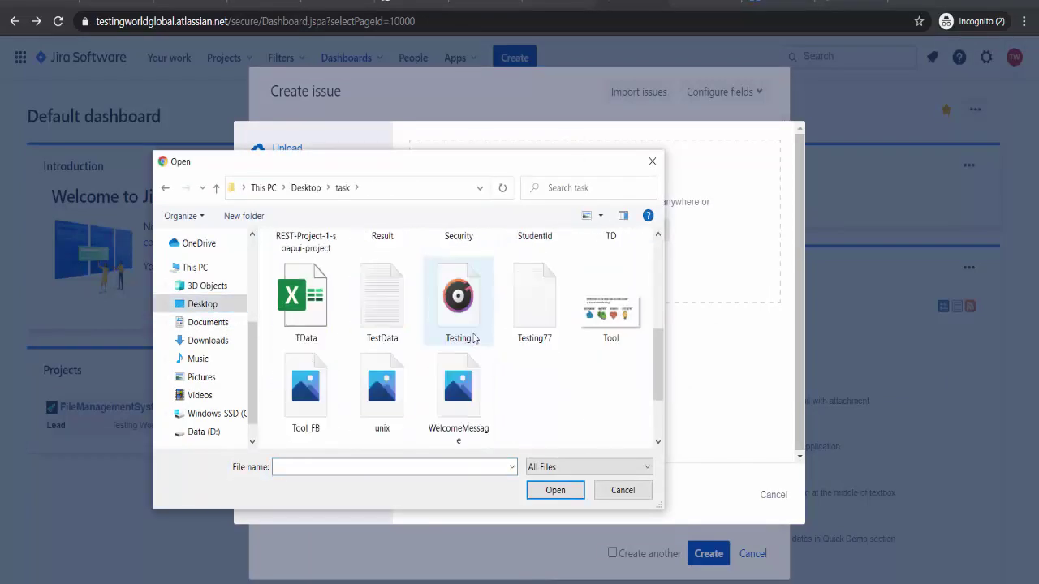
pyautogui.doubleClick(459, 388)
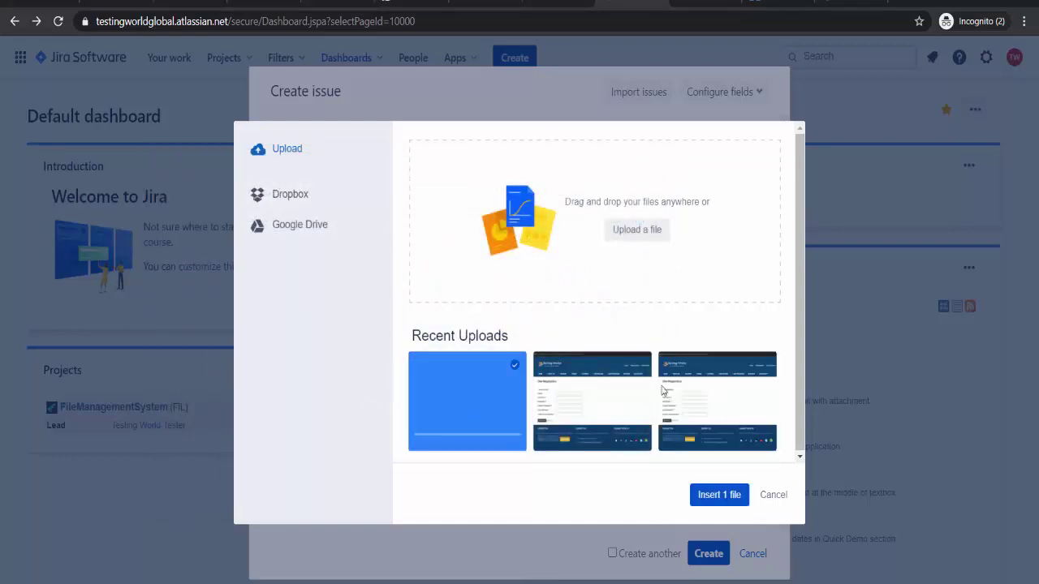
pyautogui.click(719, 494)
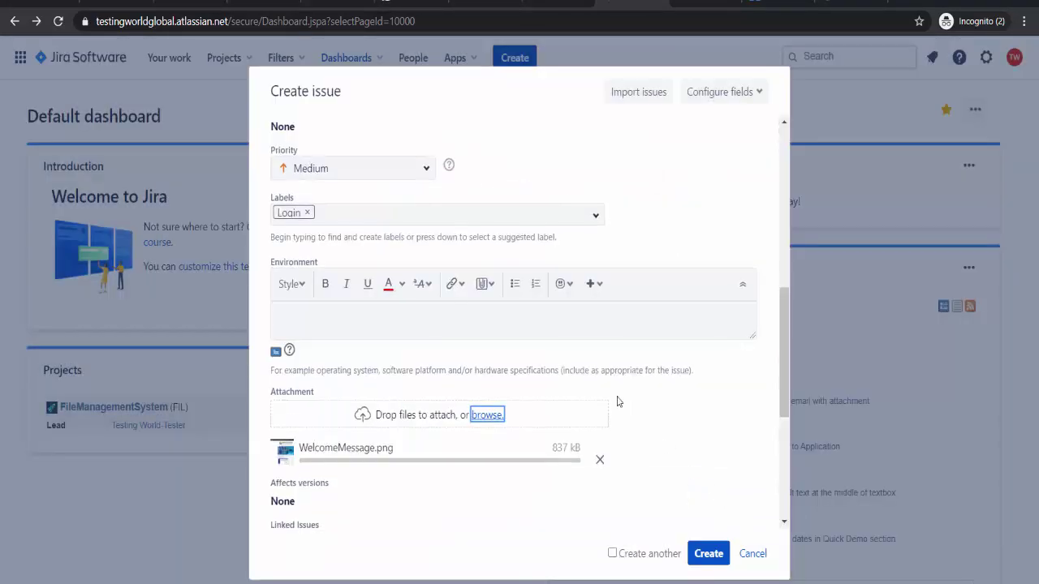
pyautogui.scroll(-4, 616, 401)
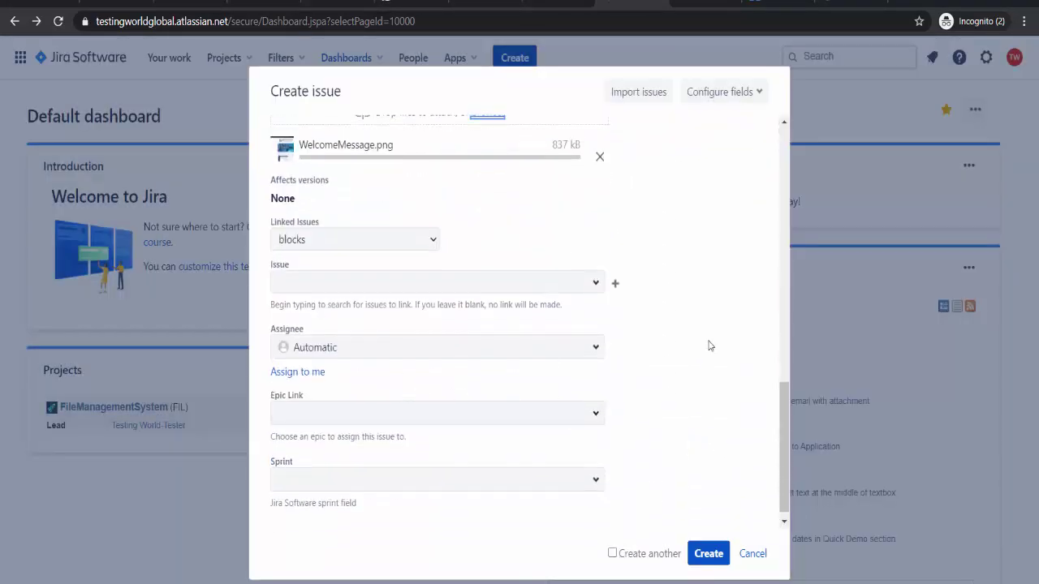
# - Assign the bug to the DEV user and create it, producing FIL-7
pyautogui.click(593, 349)
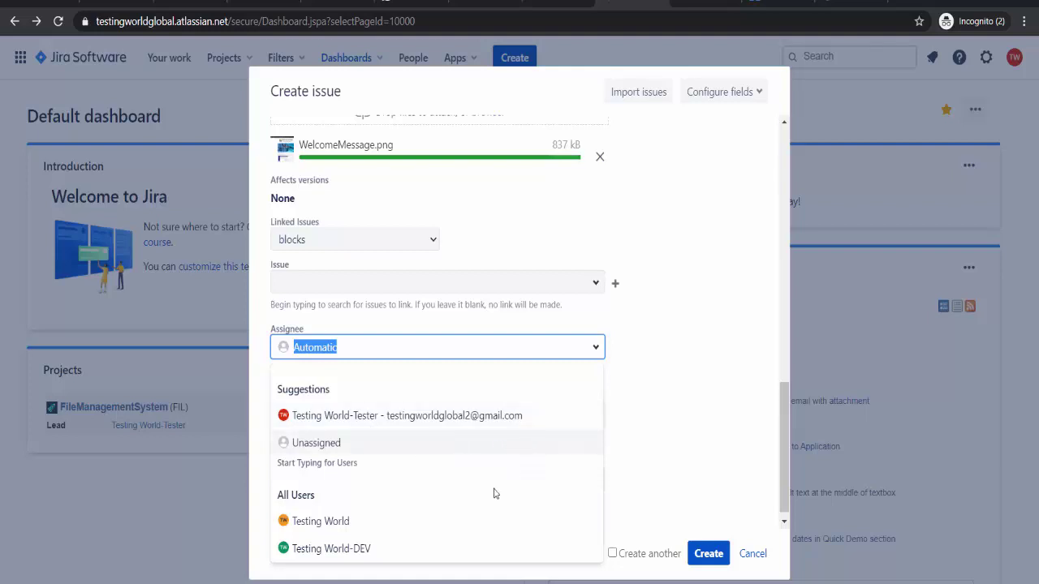
pyautogui.click(331, 549)
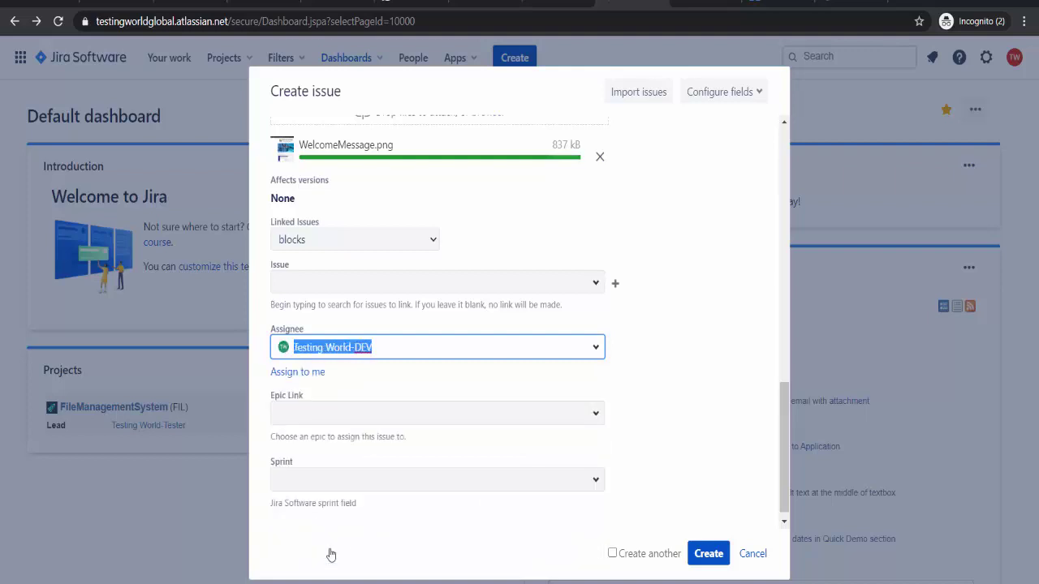
pyautogui.click(703, 555)
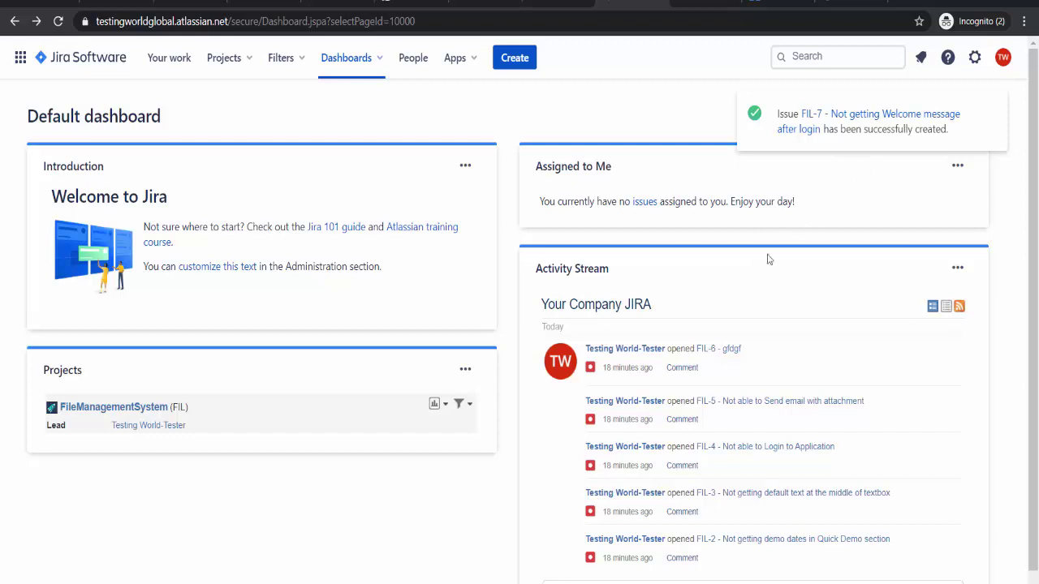
# - View the PowerPoint slide show, then open FIL-7 from the Default dashboard's assigned issues
pyautogui.click(542, 583)
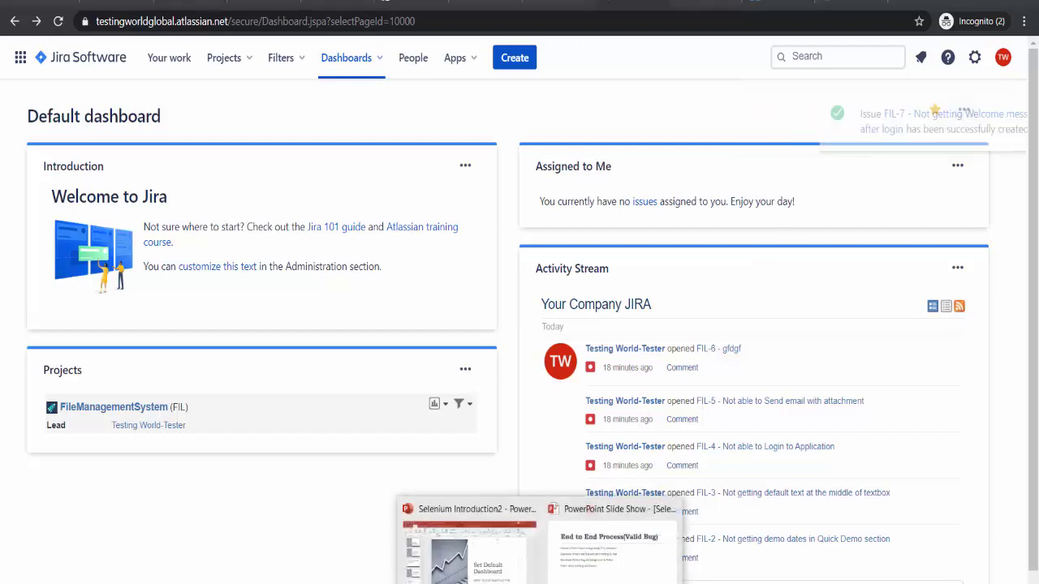
pyautogui.click(615, 545)
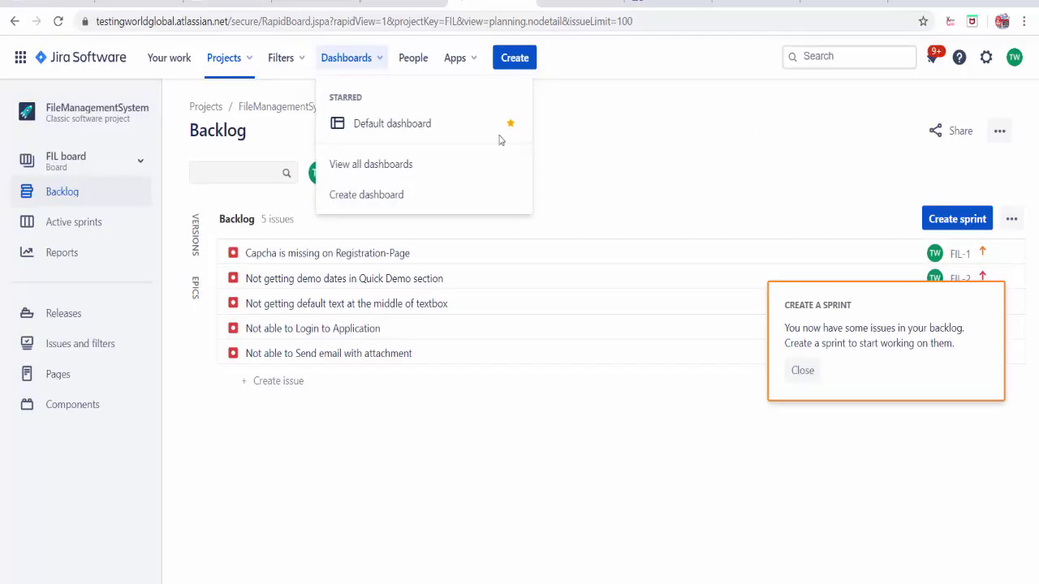
pyautogui.click(365, 128)
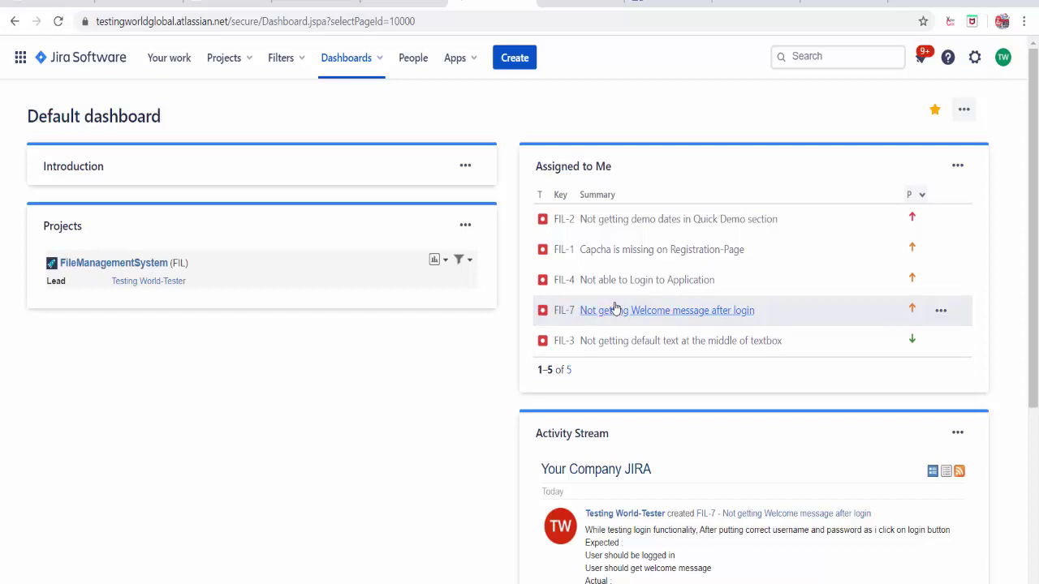
pyautogui.click(618, 311)
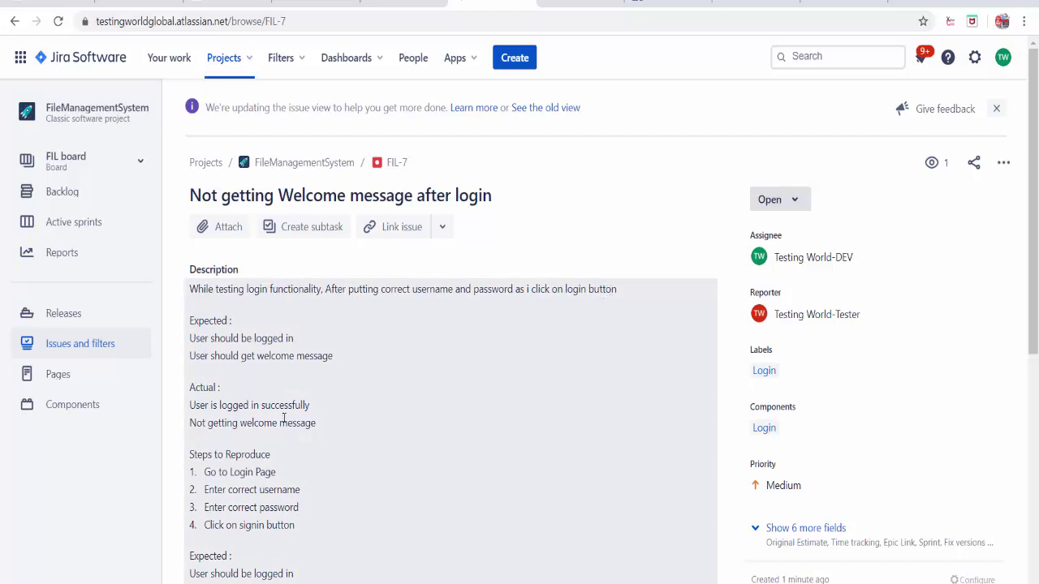
# - Review FIL-7's description and show the transitions available from Open
pyautogui.scroll(-1, 291, 425)
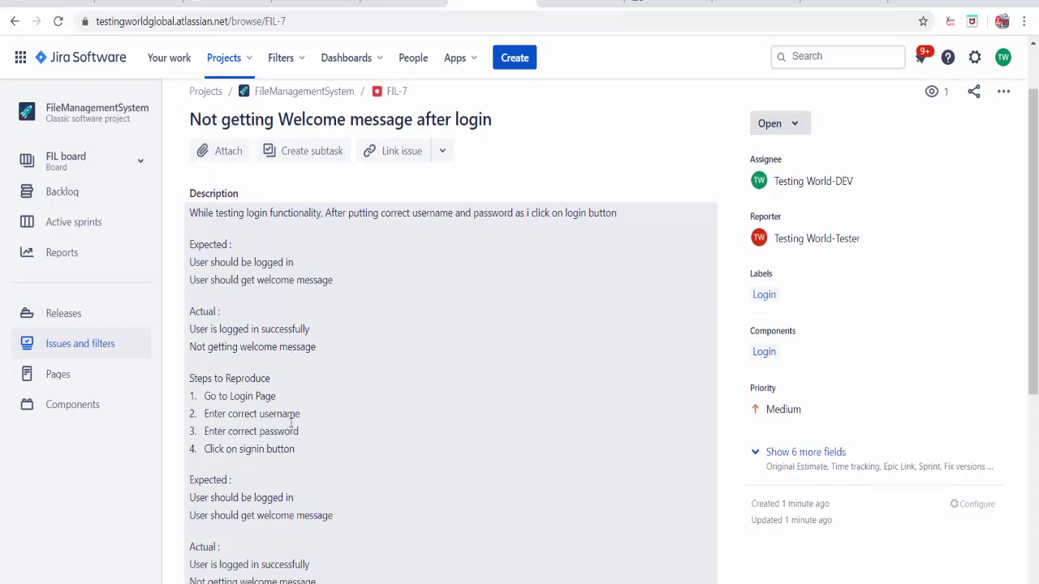
pyautogui.scroll(-2, 291, 422)
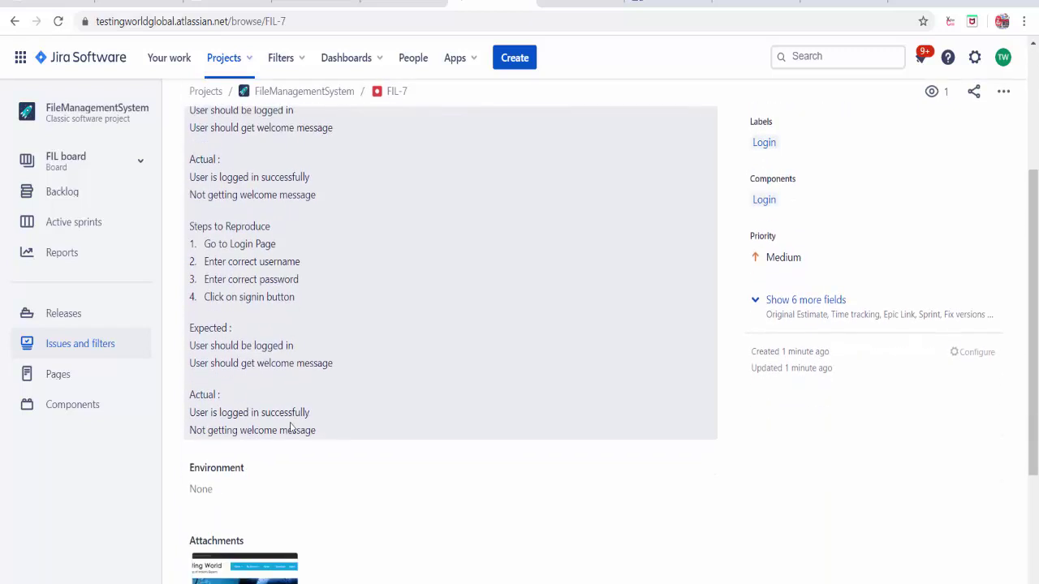
pyautogui.scroll(2, 290, 424)
pyautogui.scroll(1, 292, 424)
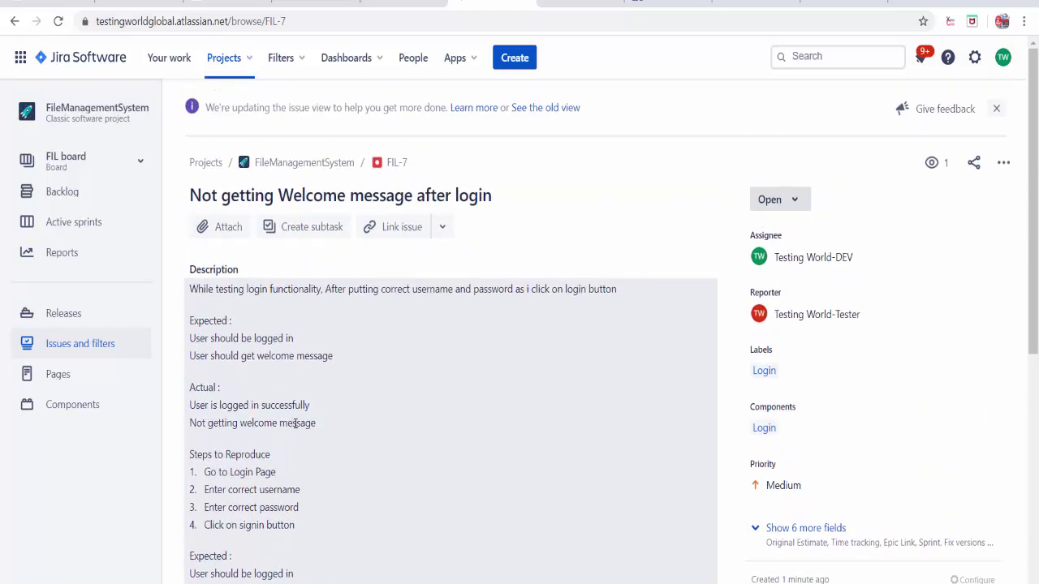
pyautogui.click(802, 208)
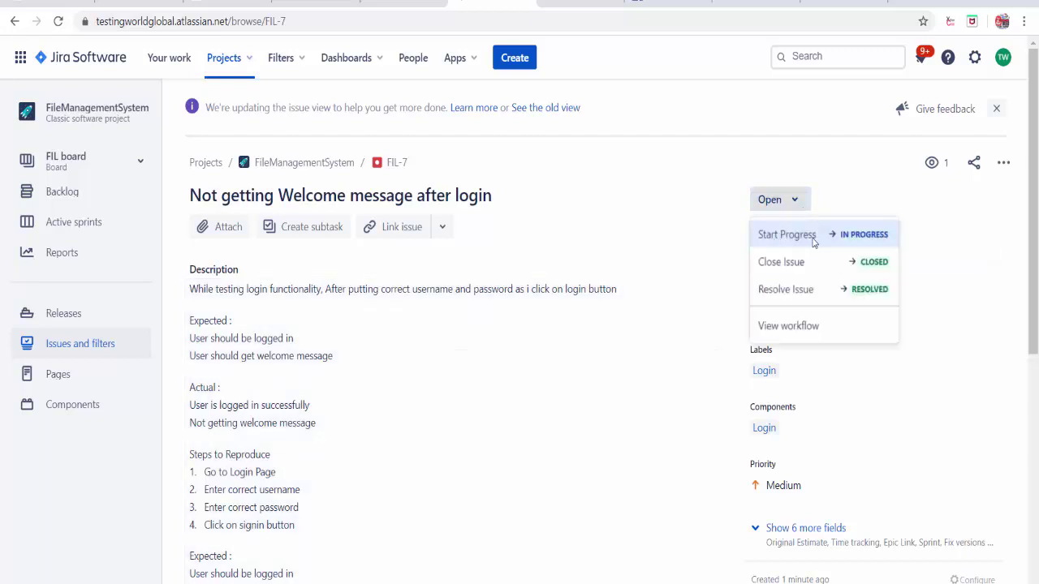
# - Move FIL-7 to In Progress with Start Progress, then show its next transitions
pyautogui.click(814, 242)
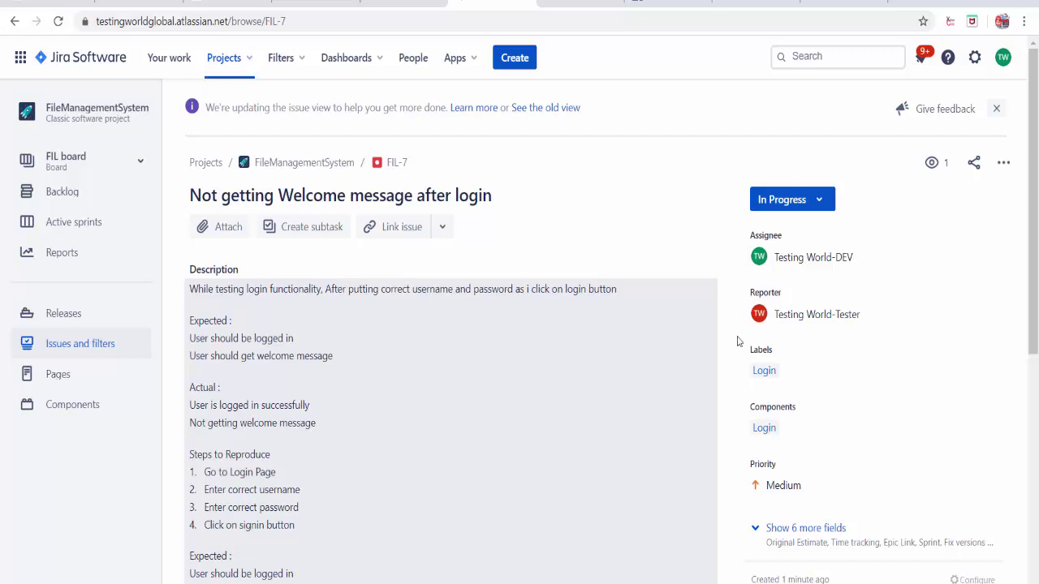
pyautogui.moveTo(794, 260)
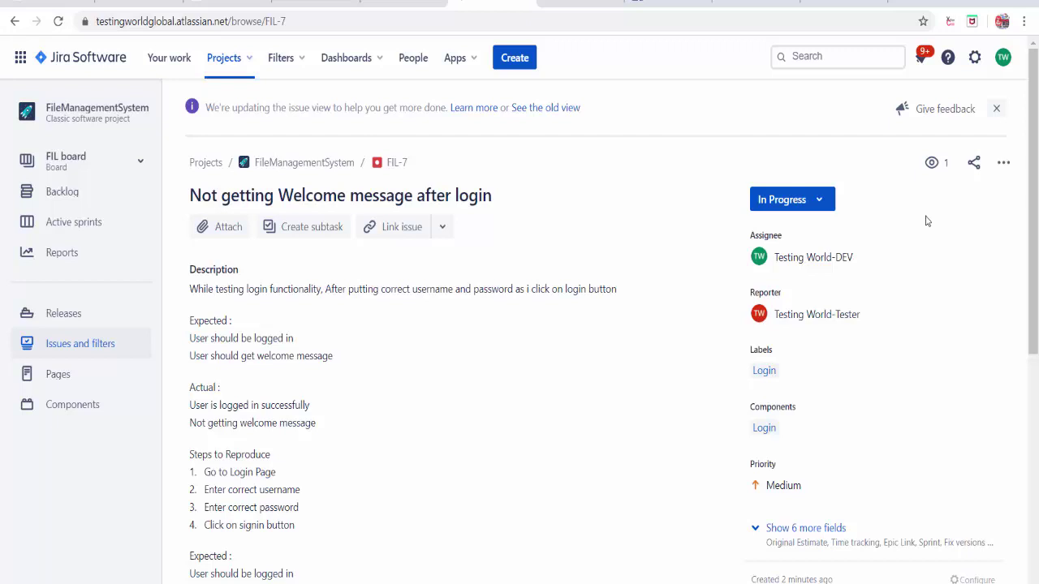
pyautogui.click(812, 209)
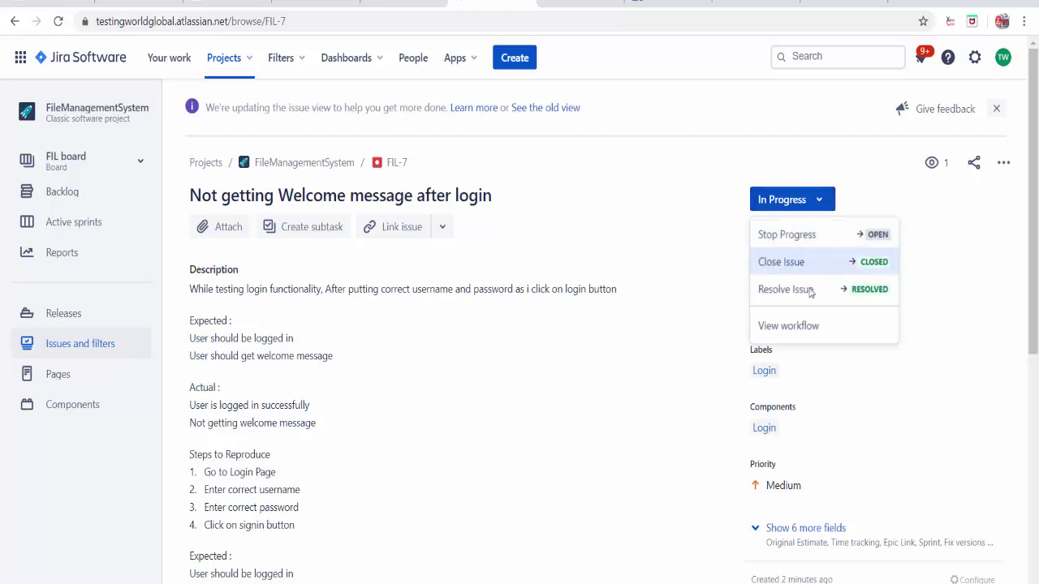
# - Start resolving FIL-7 and set its resolution to Done
pyautogui.click(867, 290)
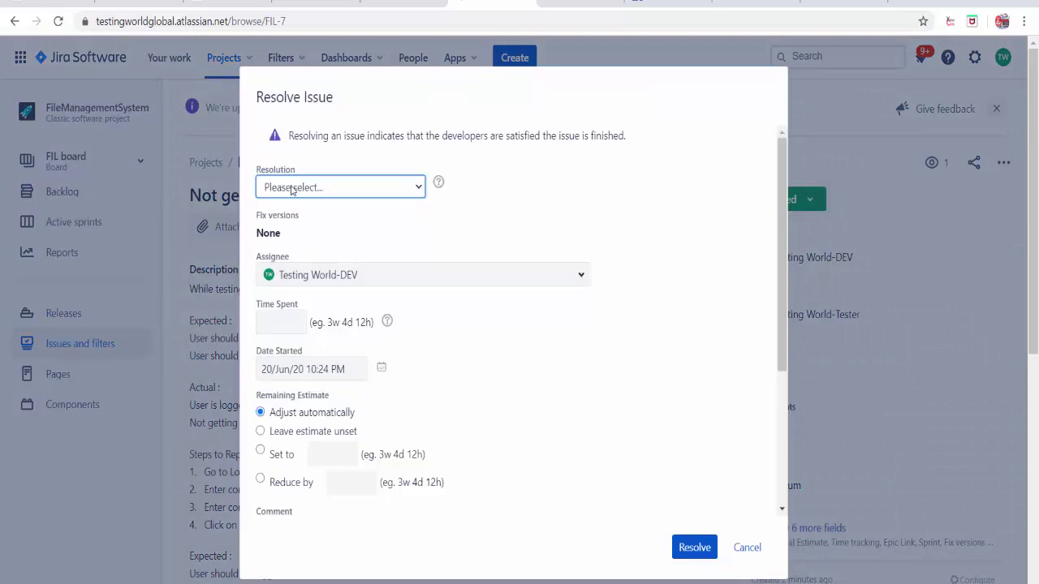
pyautogui.click(357, 196)
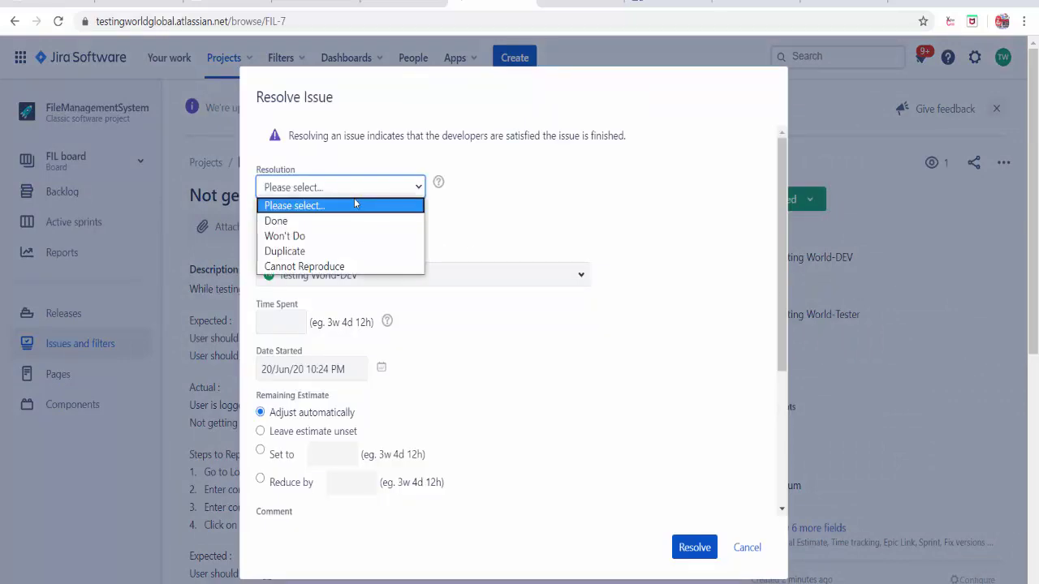
pyautogui.click(328, 226)
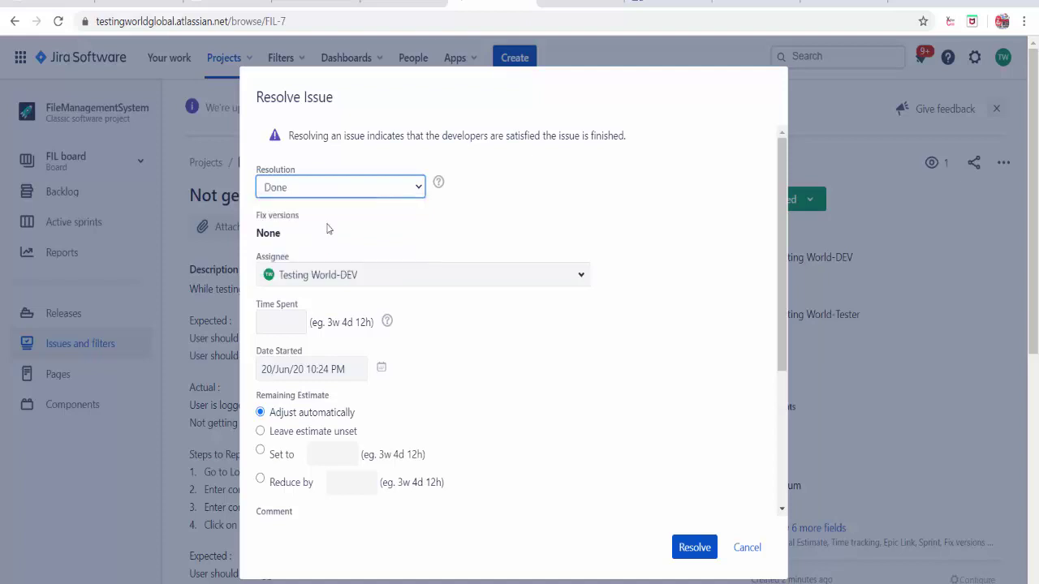
pyautogui.click(367, 197)
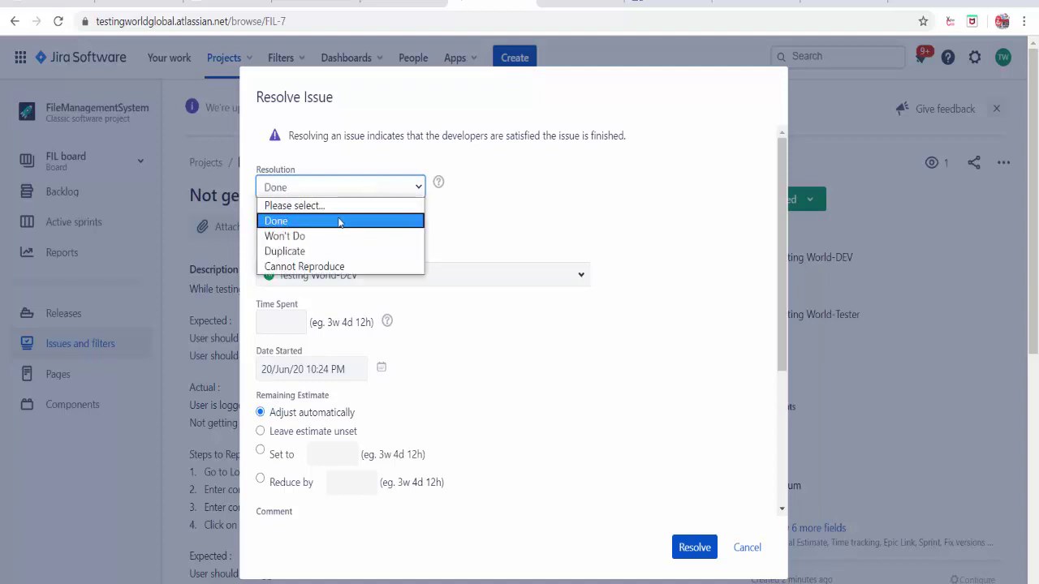
pyautogui.click(339, 222)
pyautogui.scroll(-1, 395, 343)
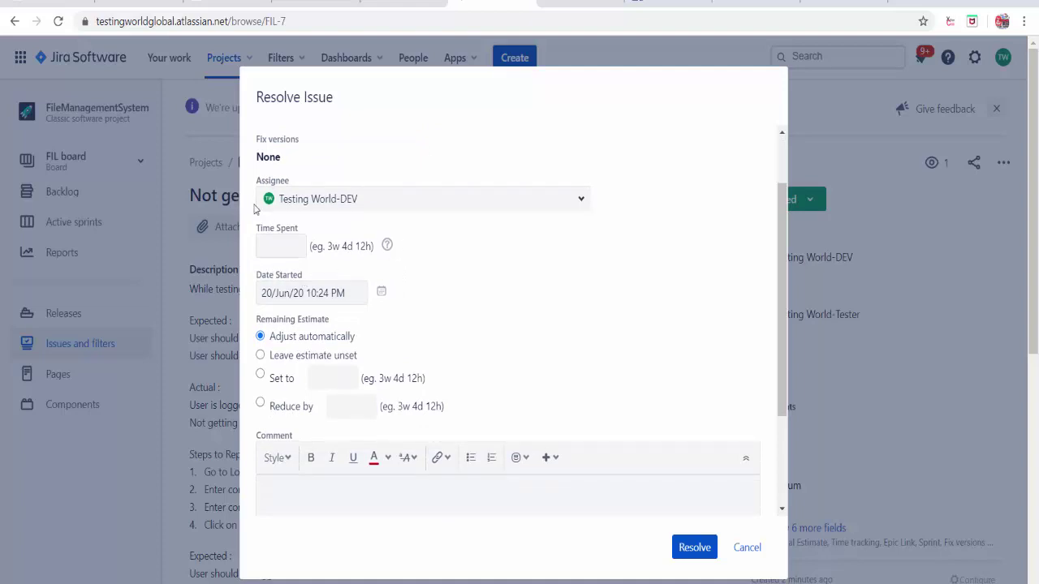
pyautogui.scroll(-2, 365, 395)
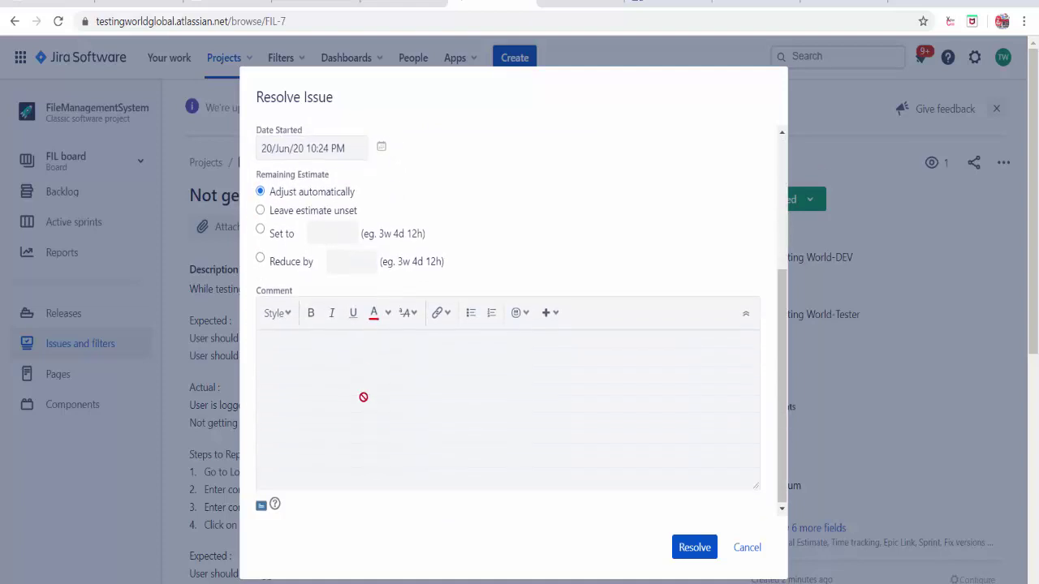
# - Resolve the bug with the comment 'Issue is resolved, fix will be available in Build Num 100'
pyautogui.click(299, 336)
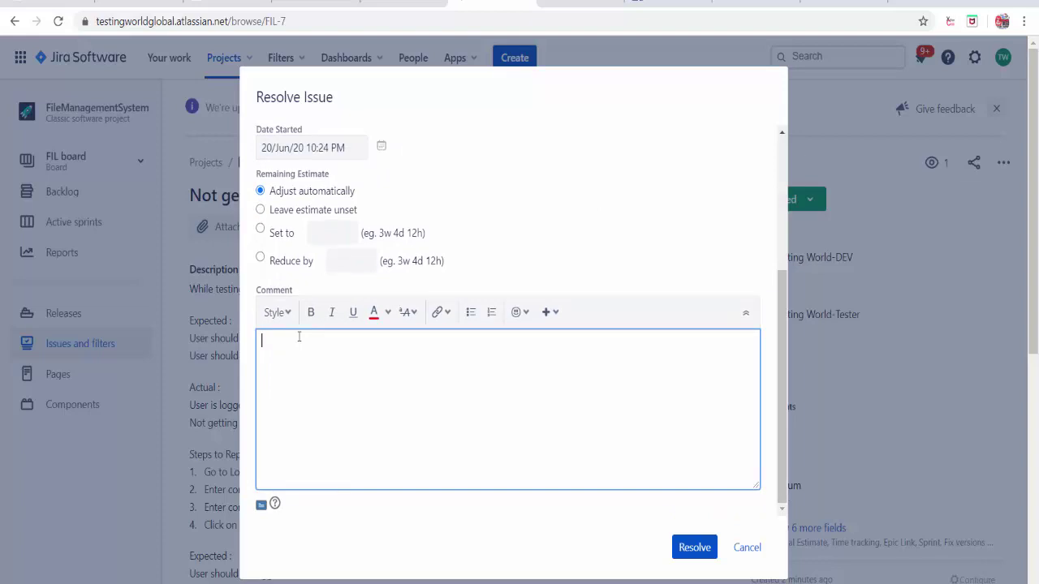
pyautogui.write('Issue is r')
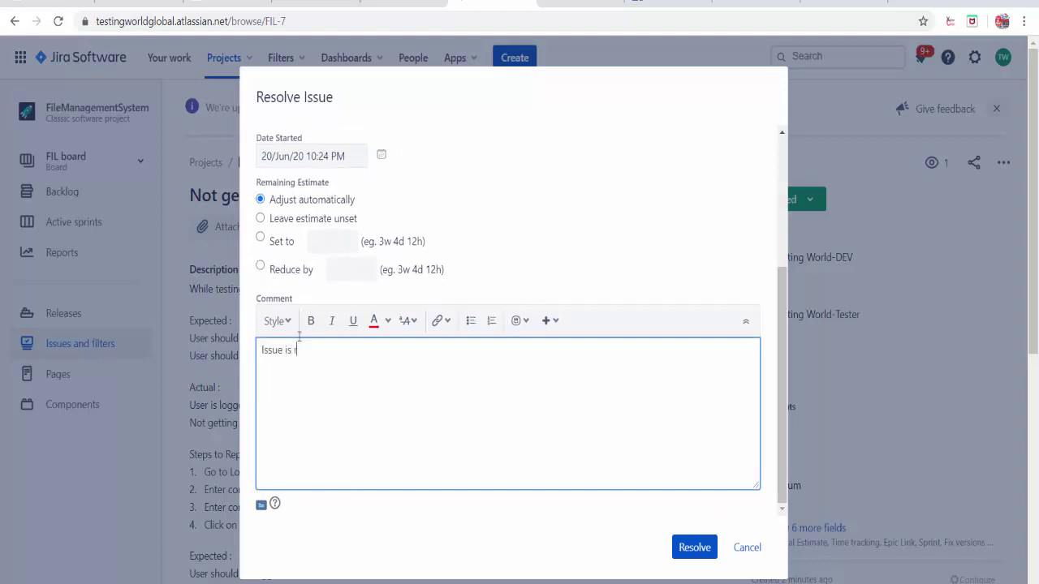
pyautogui.write('ved, fixe will be available in')
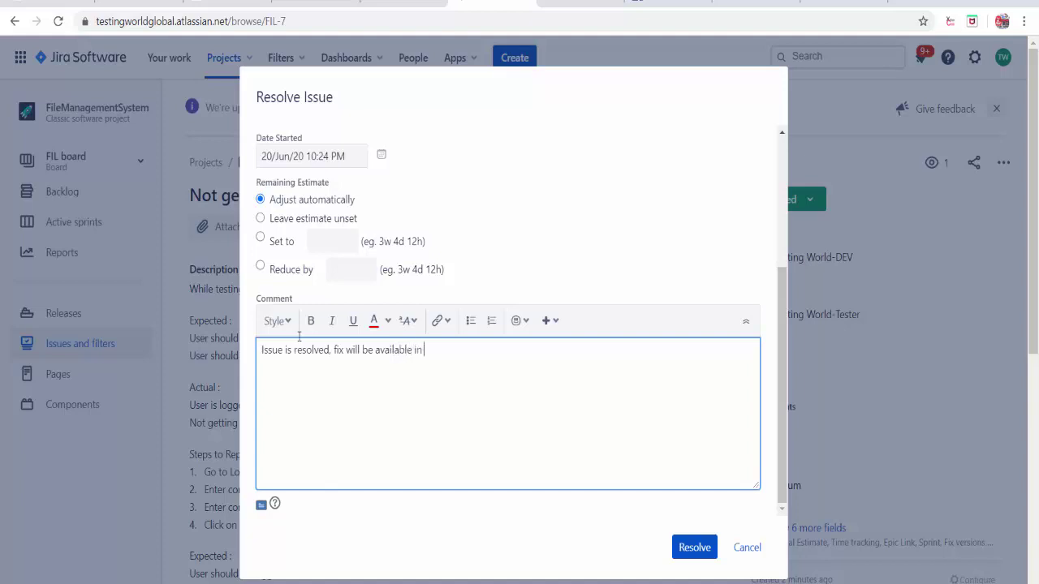
pyautogui.write(' Build Num 100')
pyautogui.moveTo(529, 348); pyautogui.dragTo(112, 359)
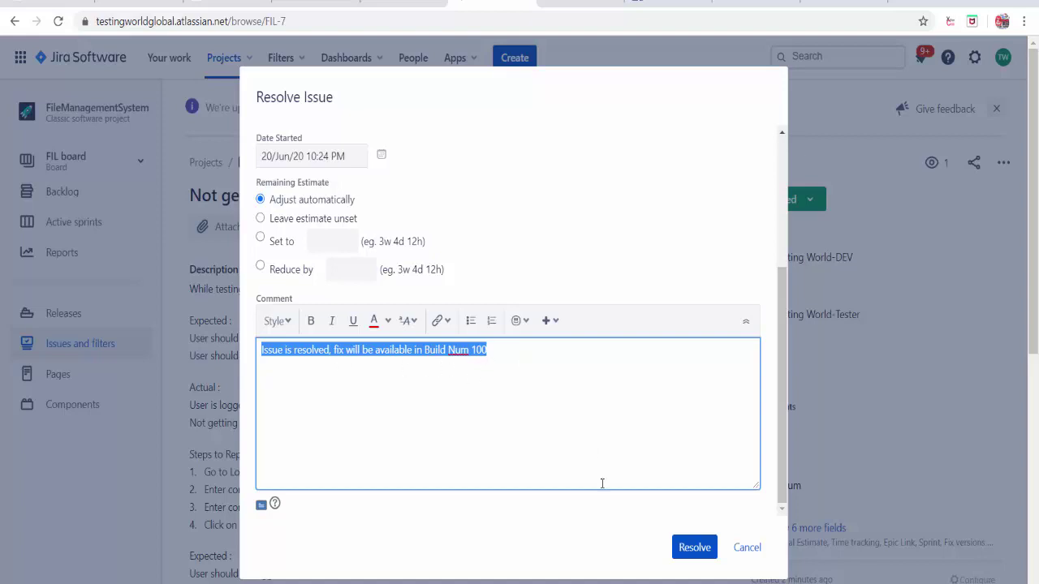
pyautogui.click(692, 547)
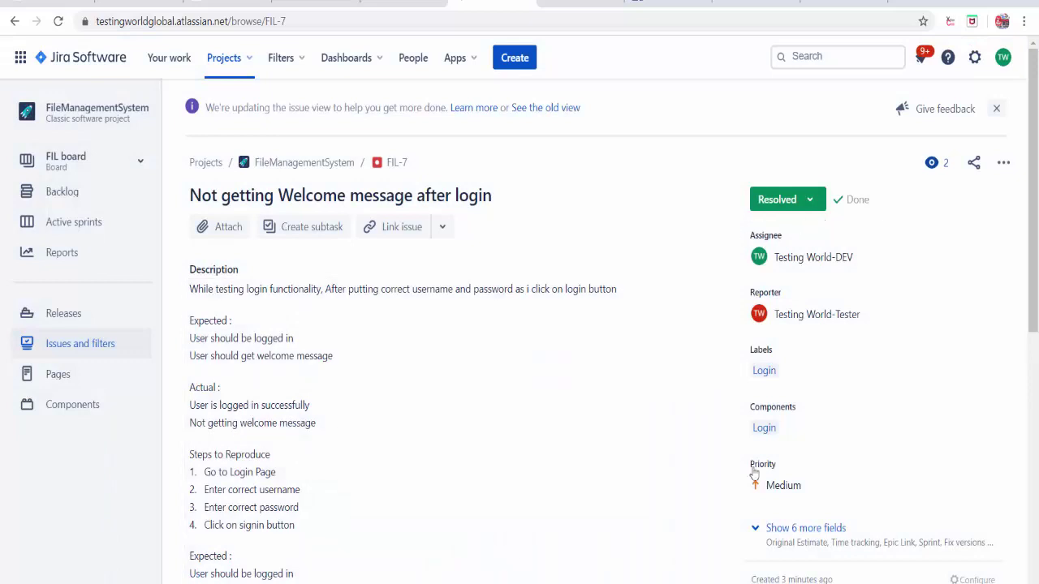
pyautogui.moveTo(541, 582)
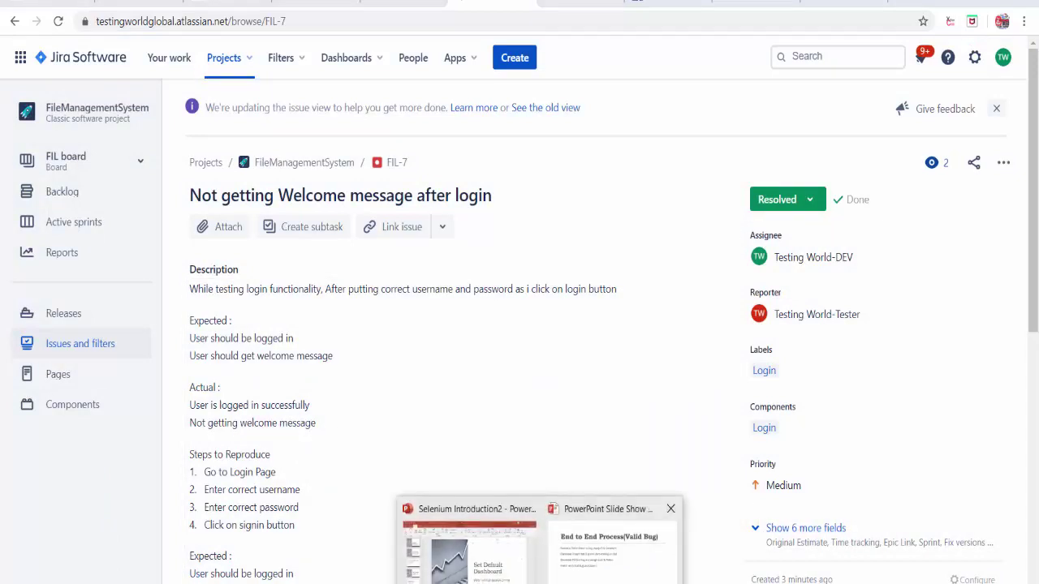
pyautogui.click(607, 557)
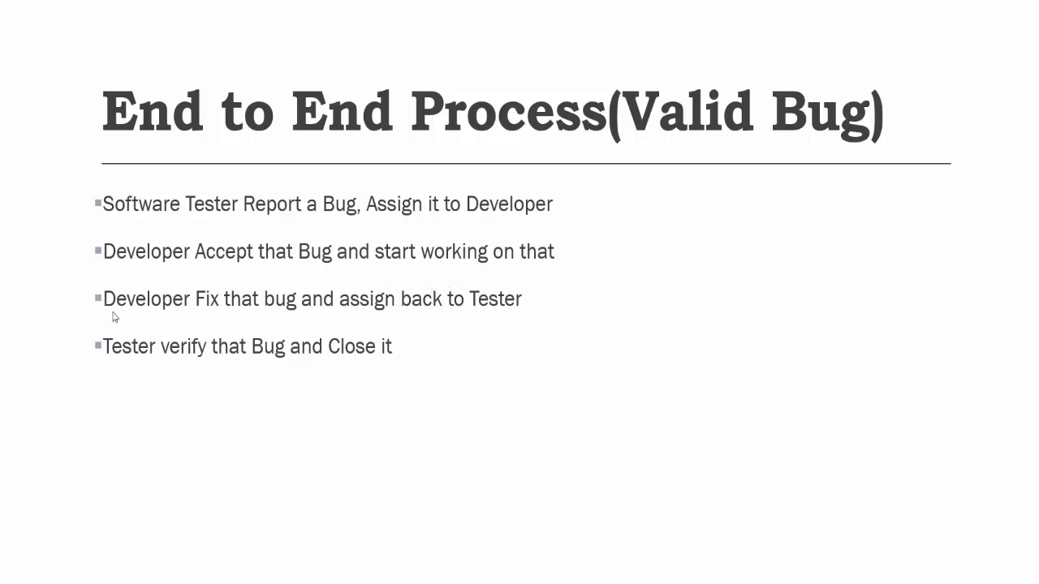
pyautogui.scroll(2, 291, 319)
pyautogui.scroll(-2, 291, 319)
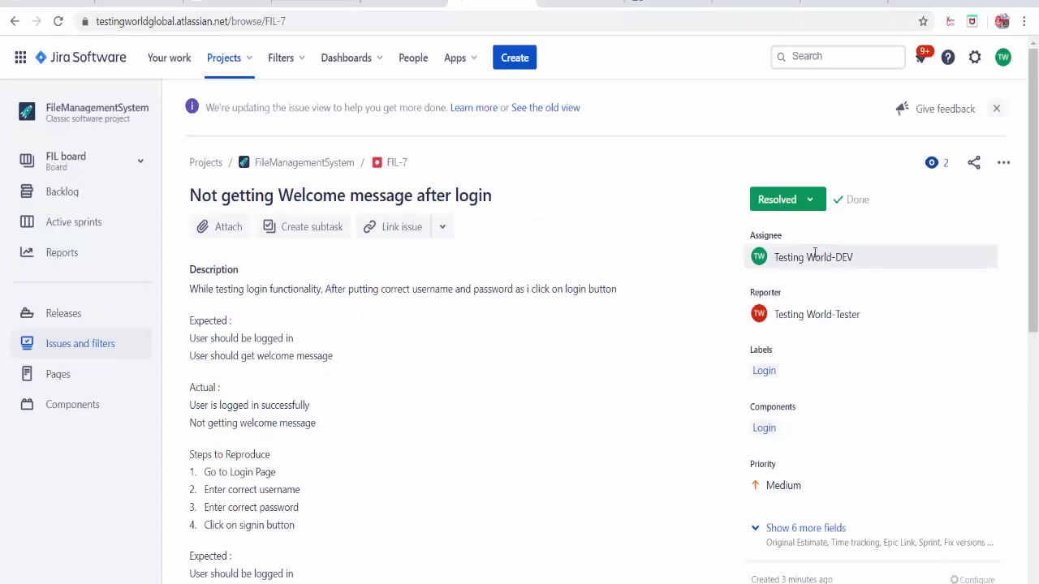
# - Change FIL-7's assignee from the developer to the Tester user
pyautogui.click(805, 257)
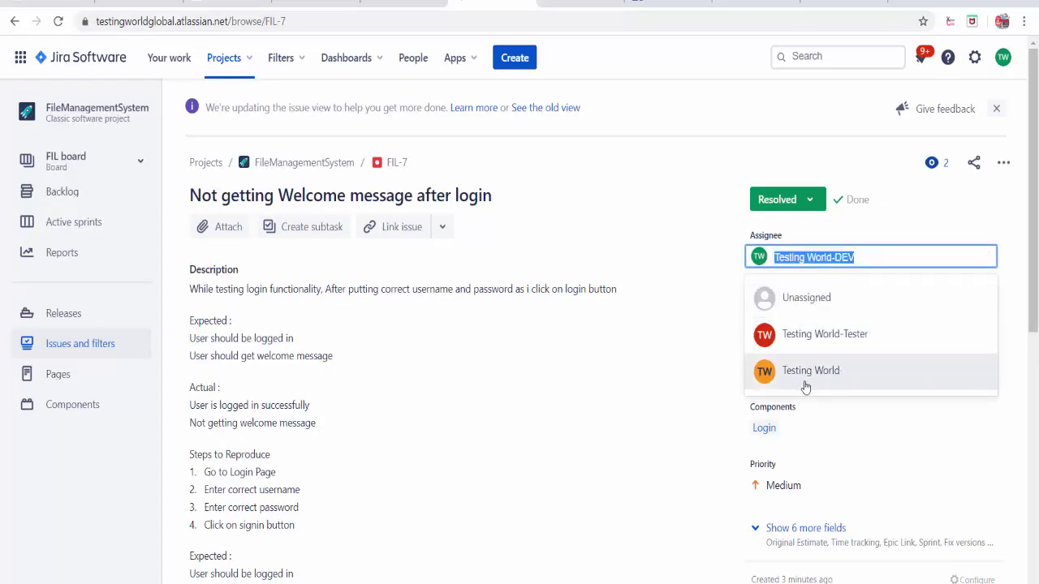
pyautogui.click(828, 336)
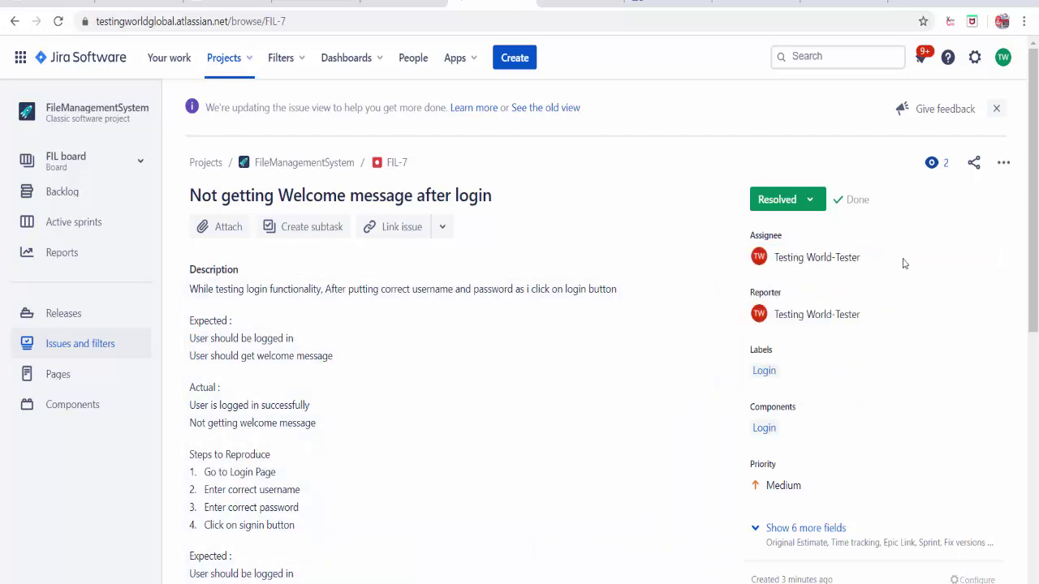
pyautogui.moveTo(860, 260)
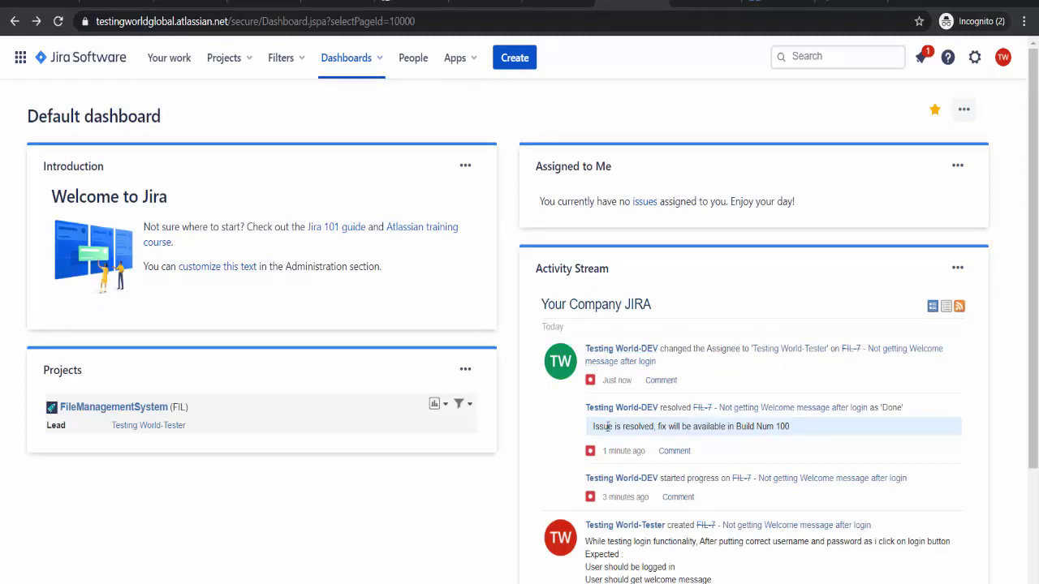
# - Highlight the developer's resolution comment, then open issue FIL-1 from recently viewed issues
pyautogui.moveTo(599, 427); pyautogui.dragTo(792, 423)
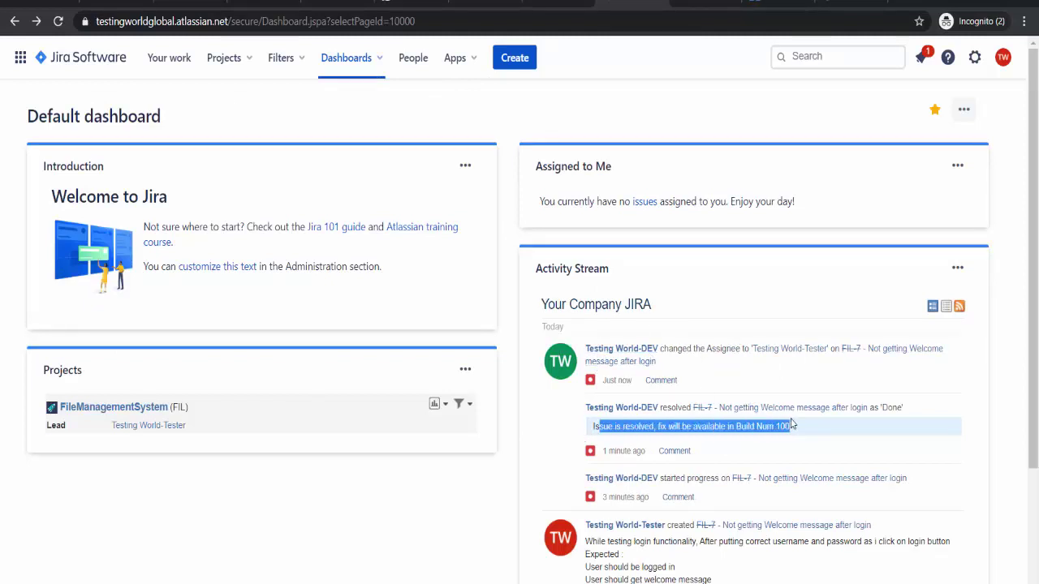
pyautogui.click(822, 61)
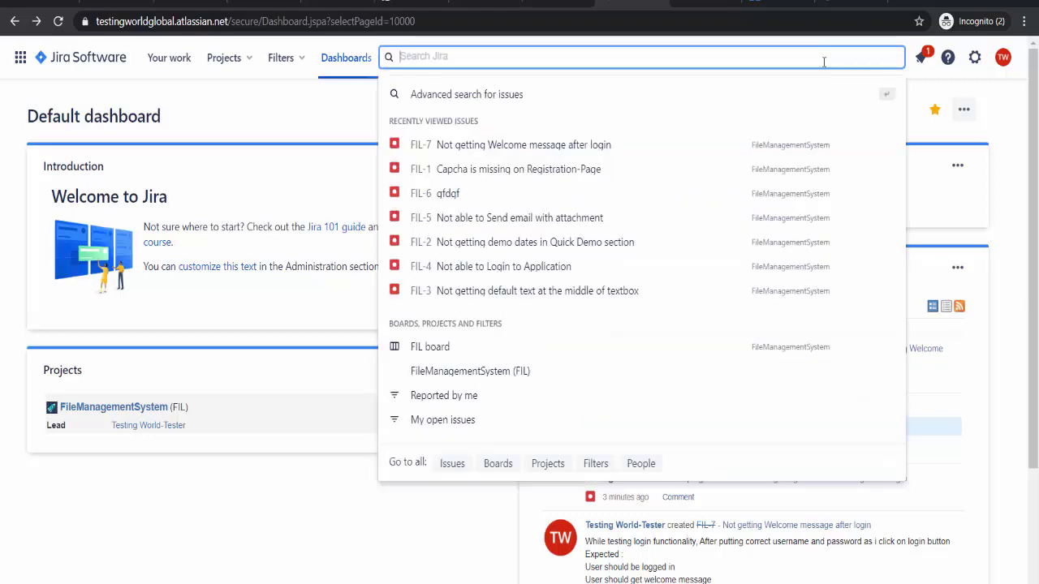
pyautogui.click(607, 168)
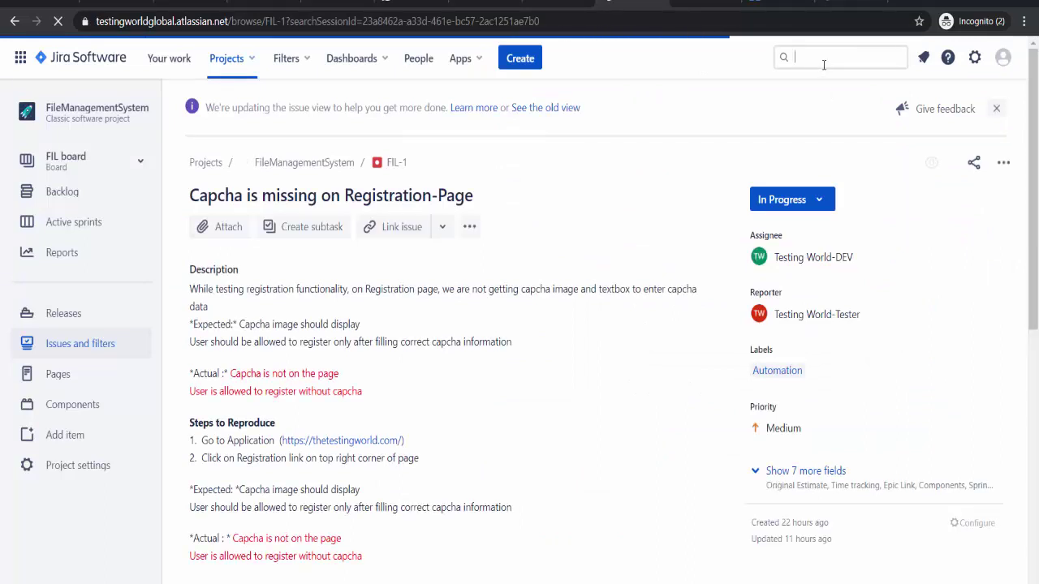
# - Open bug FIL-7 from Recently Viewed Issues and scroll through its details
pyautogui.click(823, 65)
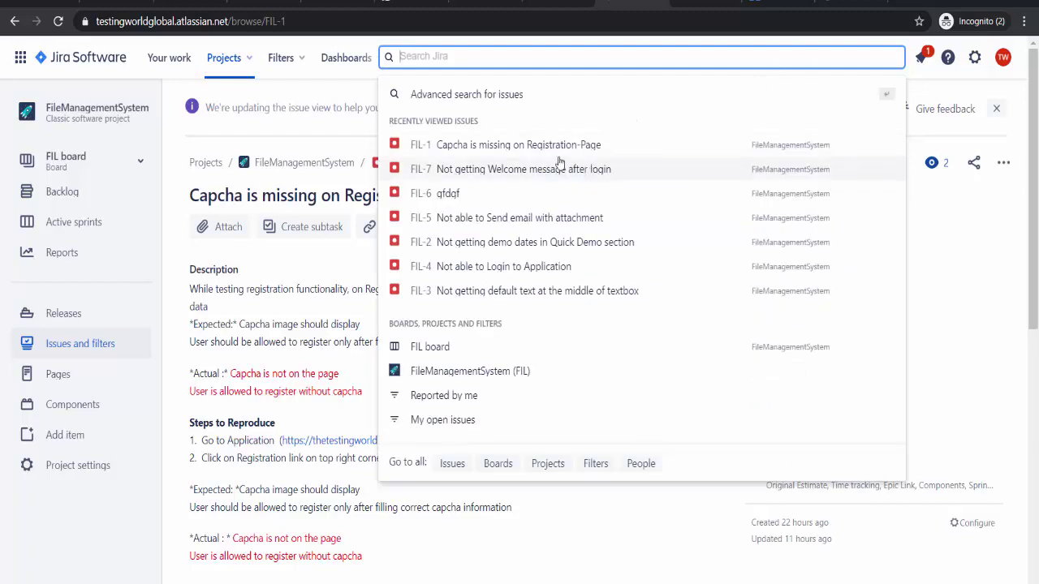
pyautogui.click(559, 169)
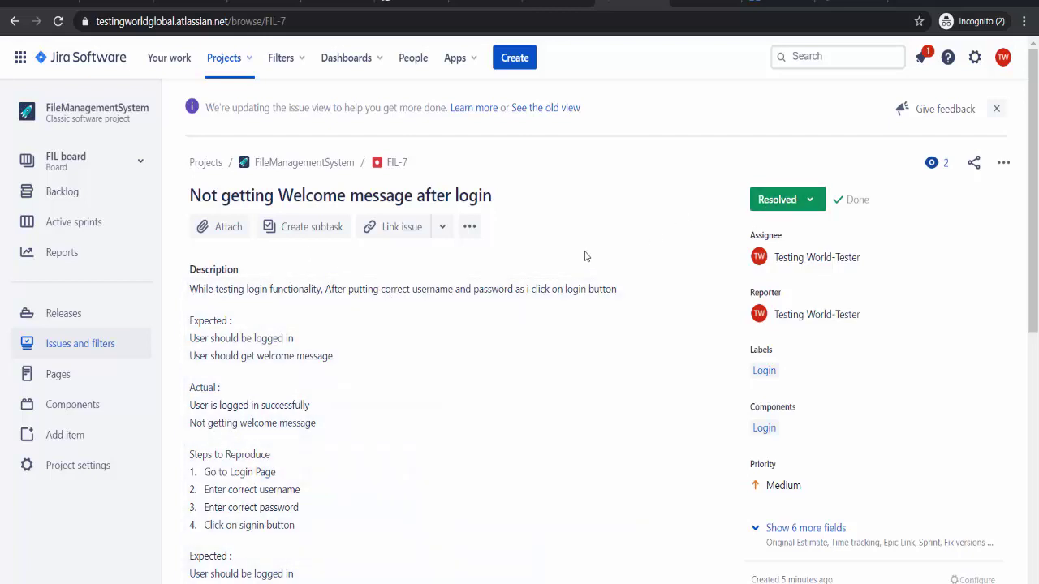
pyautogui.scroll(-1, 585, 257)
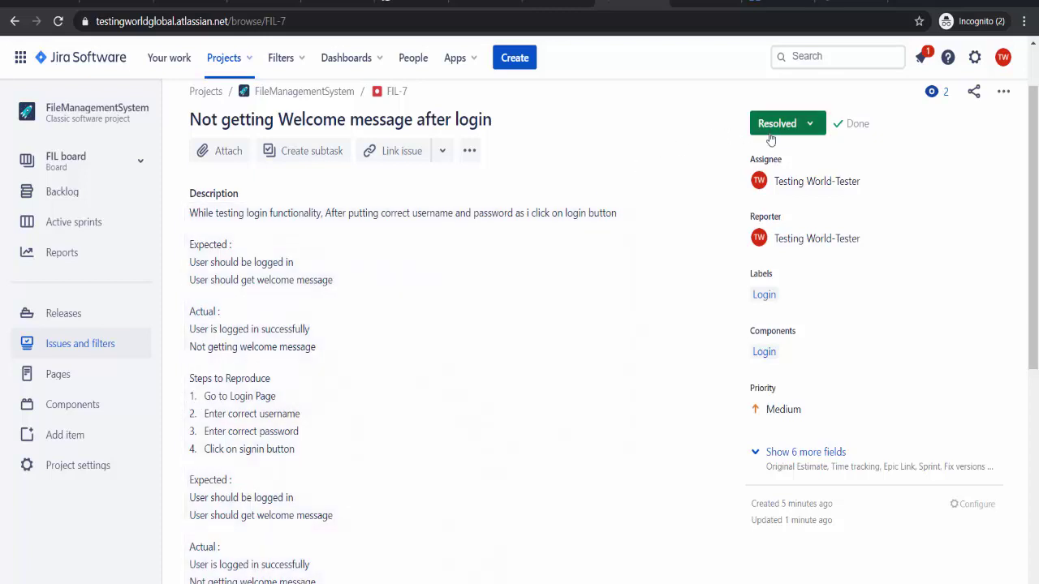
pyautogui.scroll(-3, 484, 293)
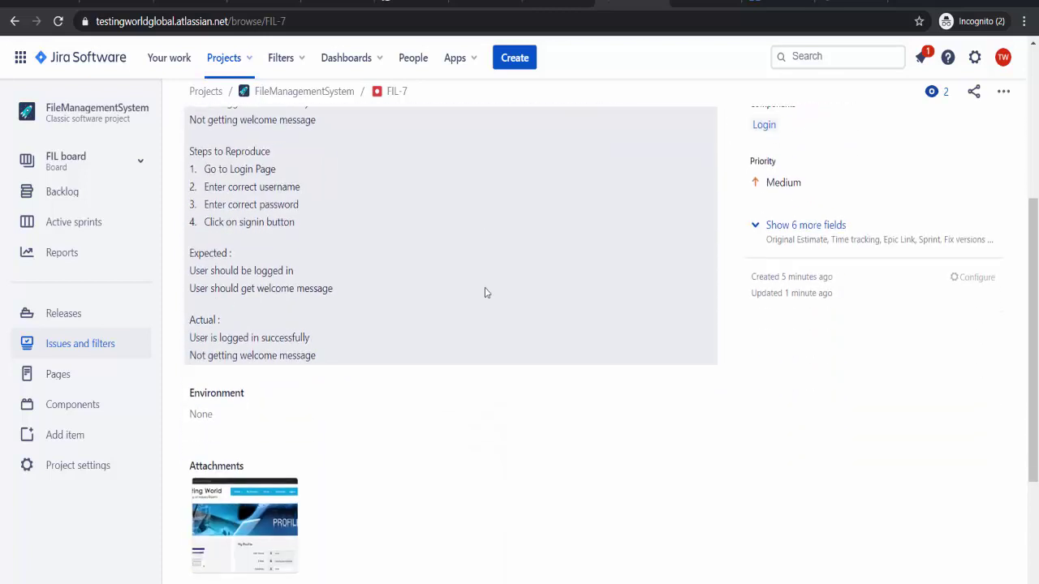
pyautogui.scroll(1, 484, 293)
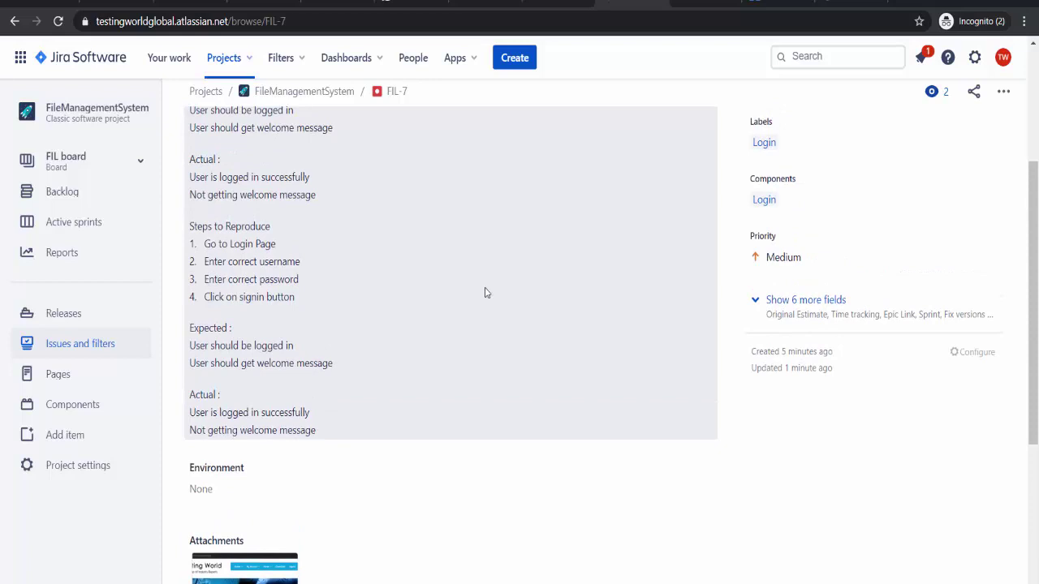
pyautogui.scroll(2, 485, 293)
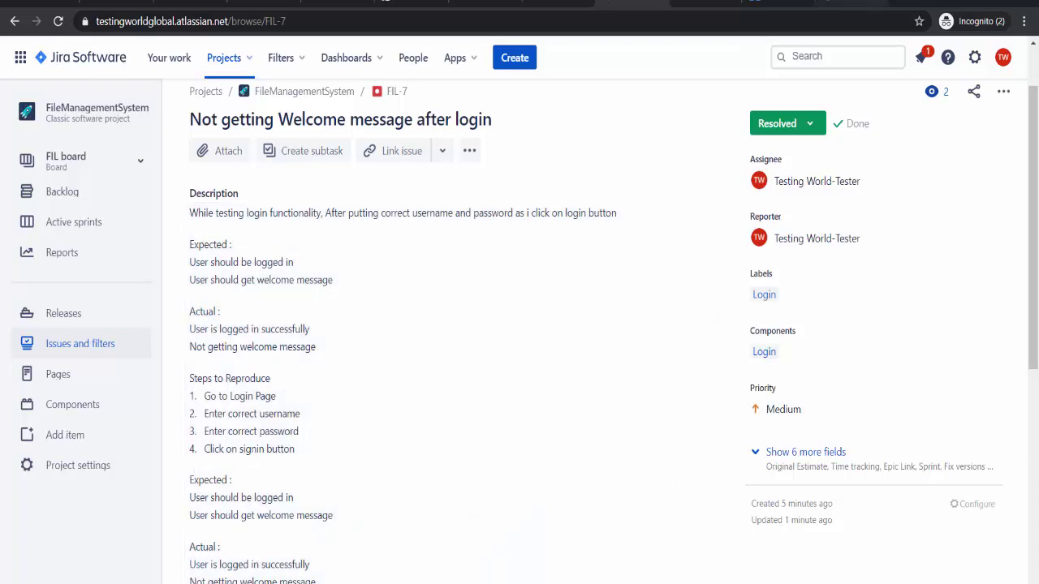
# - Log out of the Testing World site, then return to FIL-7 in Jira
pyautogui.click(851, 3)
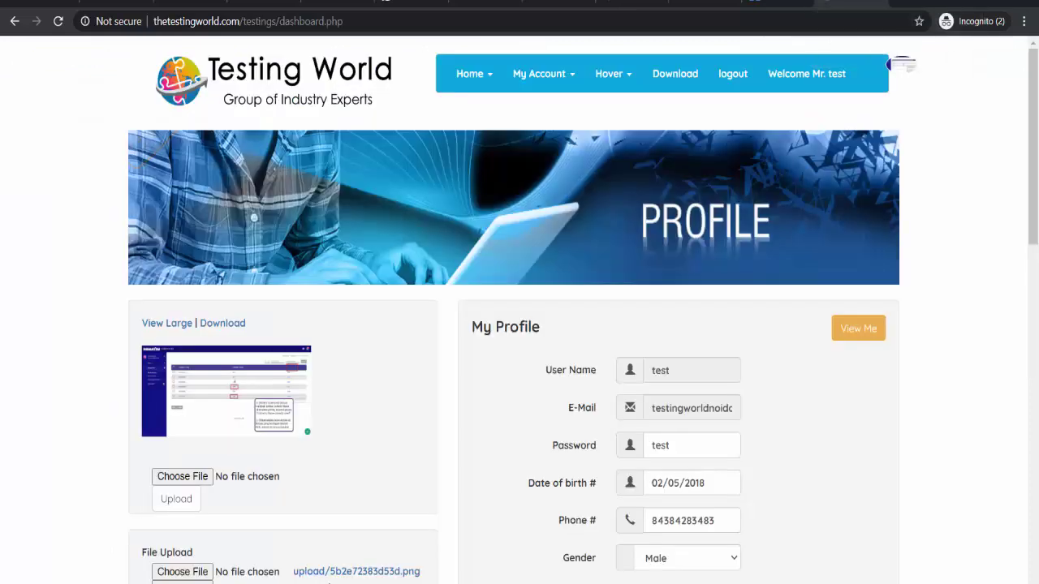
pyautogui.click(731, 77)
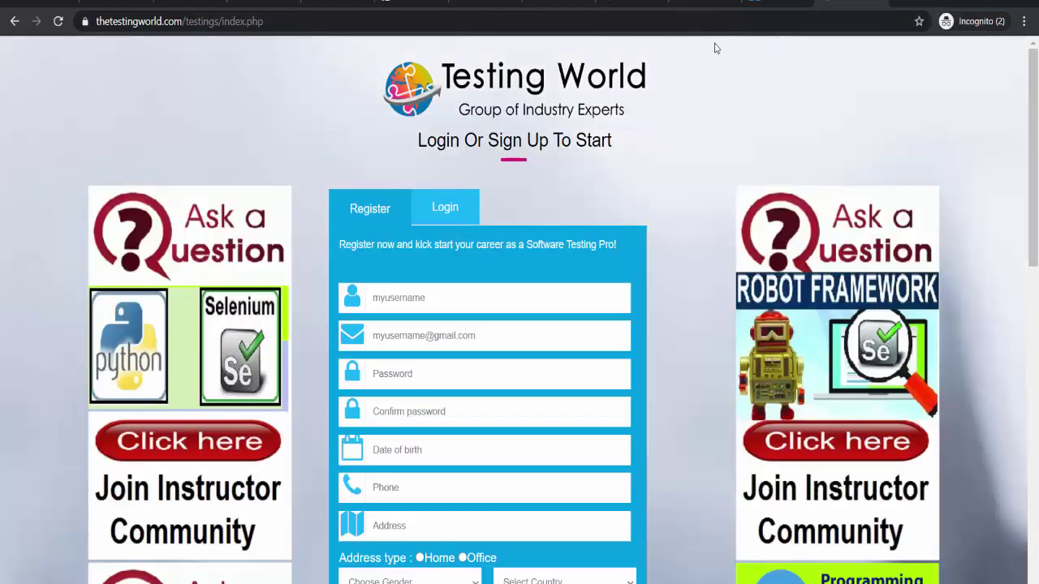
pyautogui.click(631, 2)
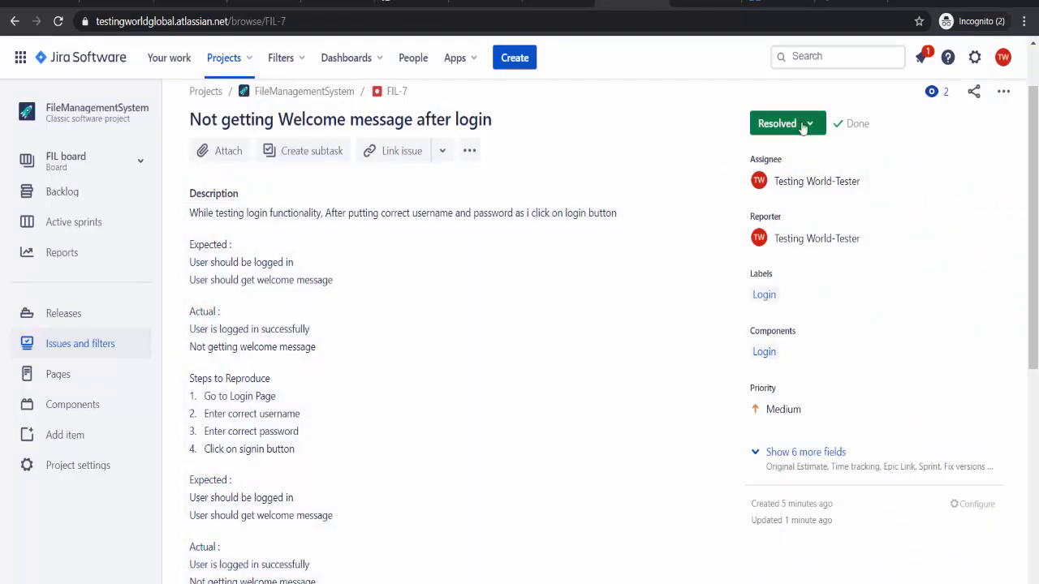
# - Close FIL-7 with the comment 'Verified on latest build. Working as expected'
pyautogui.click(800, 128)
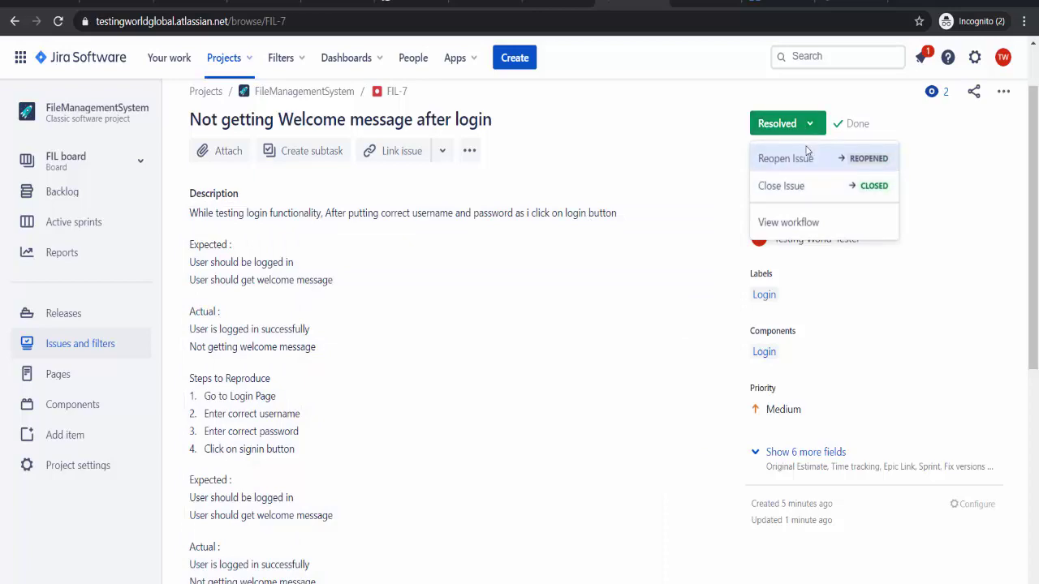
pyautogui.click(782, 189)
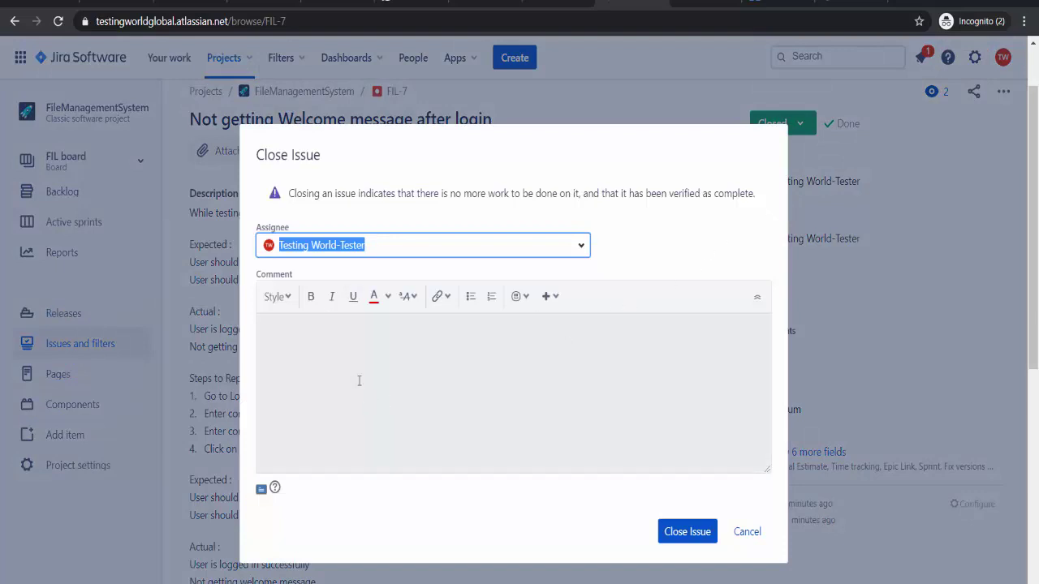
pyautogui.click(359, 381)
pyautogui.write('V')
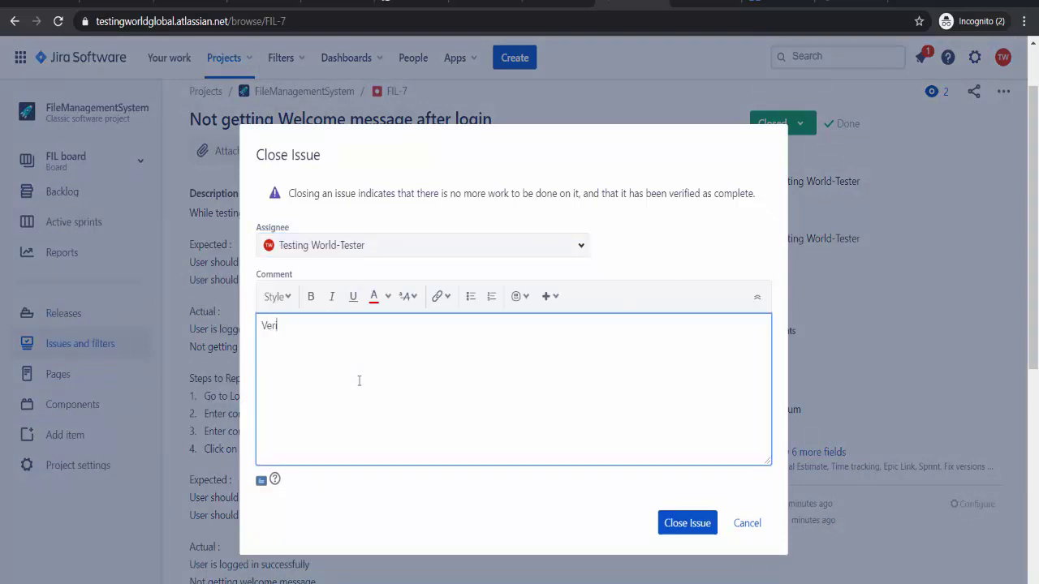
pyautogui.write('erified c')
pyautogui.write('n latest build. Working as e')
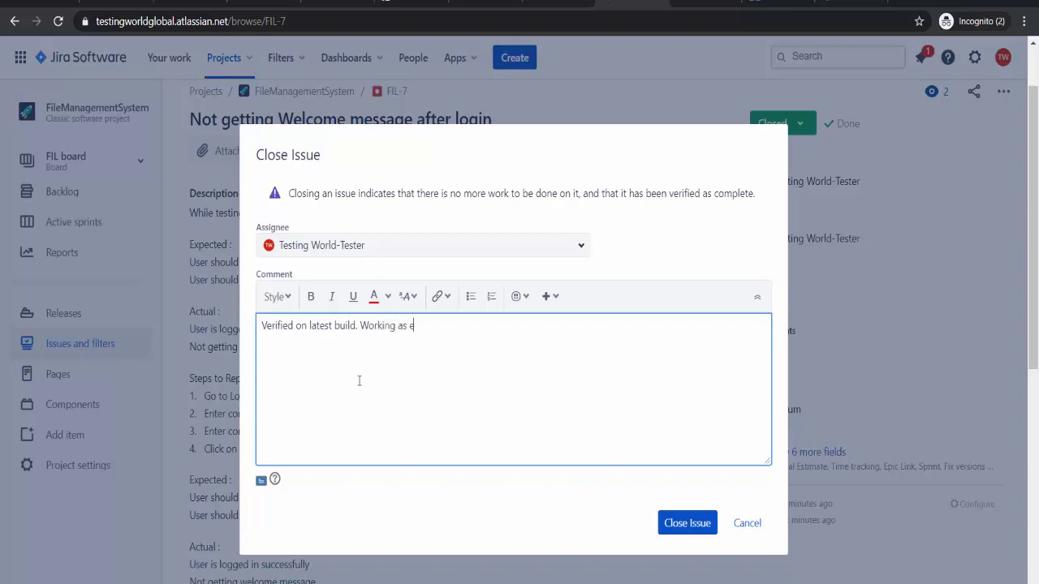
pyautogui.write('xpected')
pyautogui.click(689, 528)
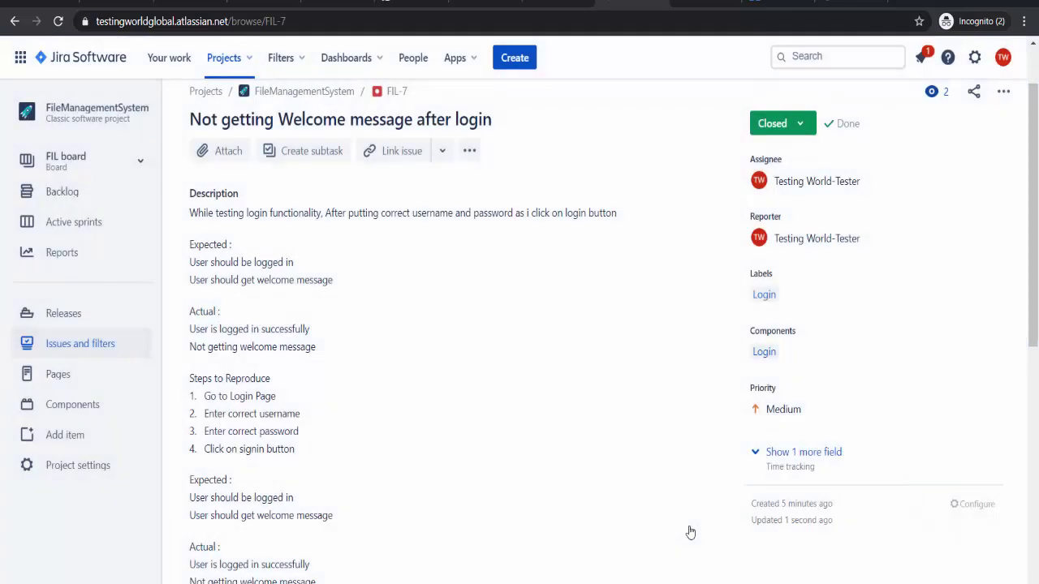